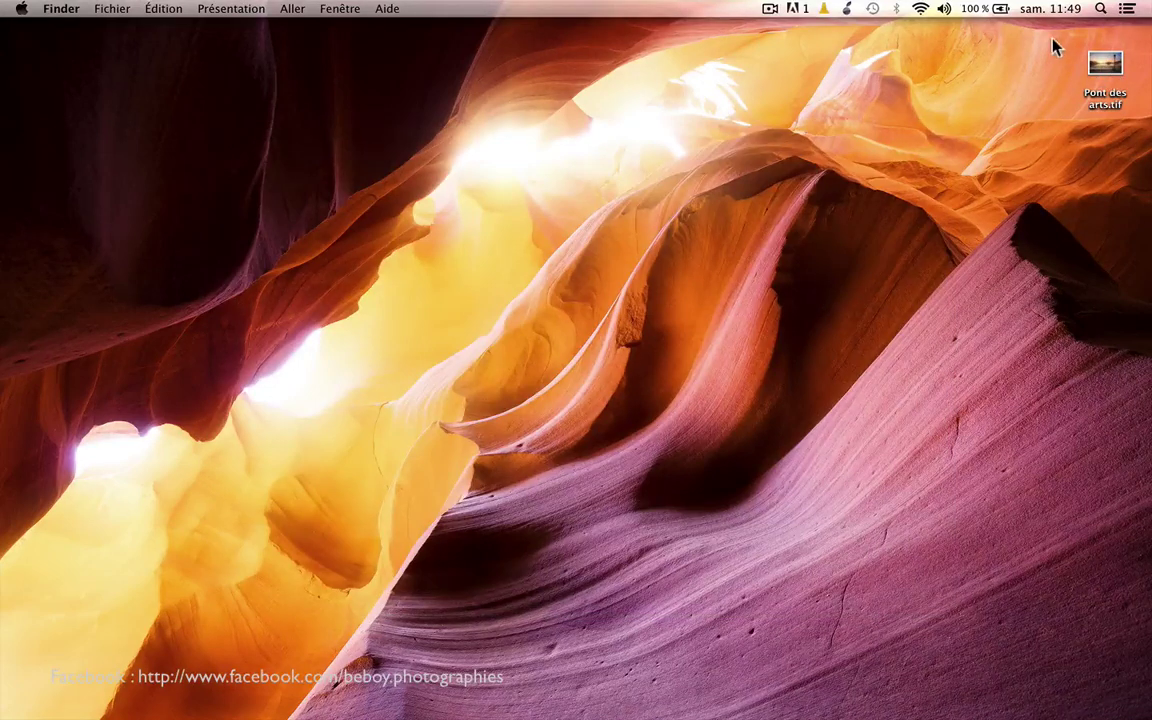
# Open Pont des arts.tif from the Finder desktop by dropping it onto Photoshop in the Dock.
pyautogui.click(1104, 70)
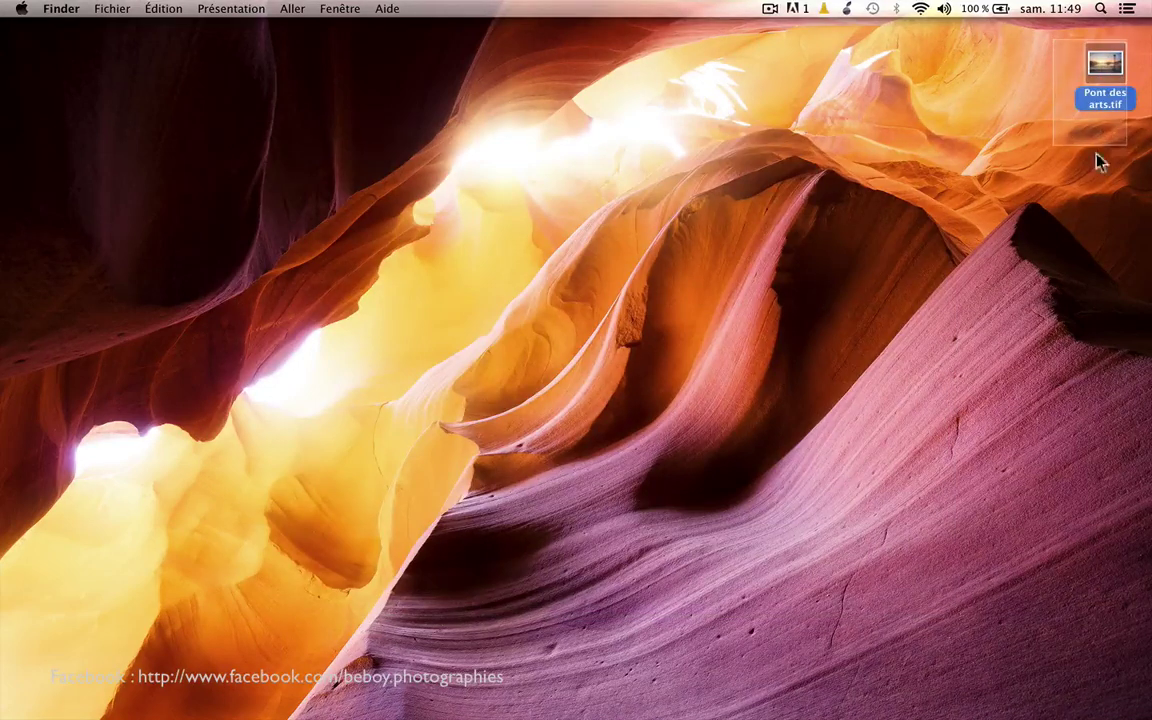
pyautogui.moveTo(1090, 100); pyautogui.dragTo(350, 683)
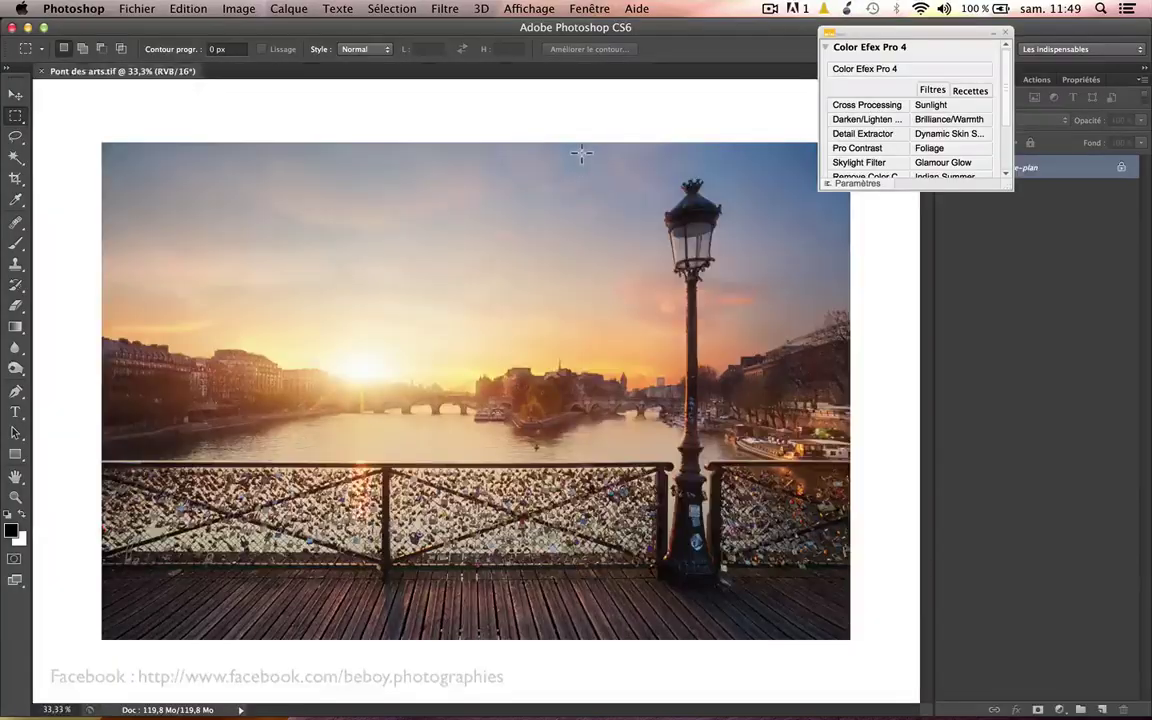
# Marquee-select a thin full-width strip across the sky and add a new empty layer, Calque 1.
pyautogui.click(1006, 35)
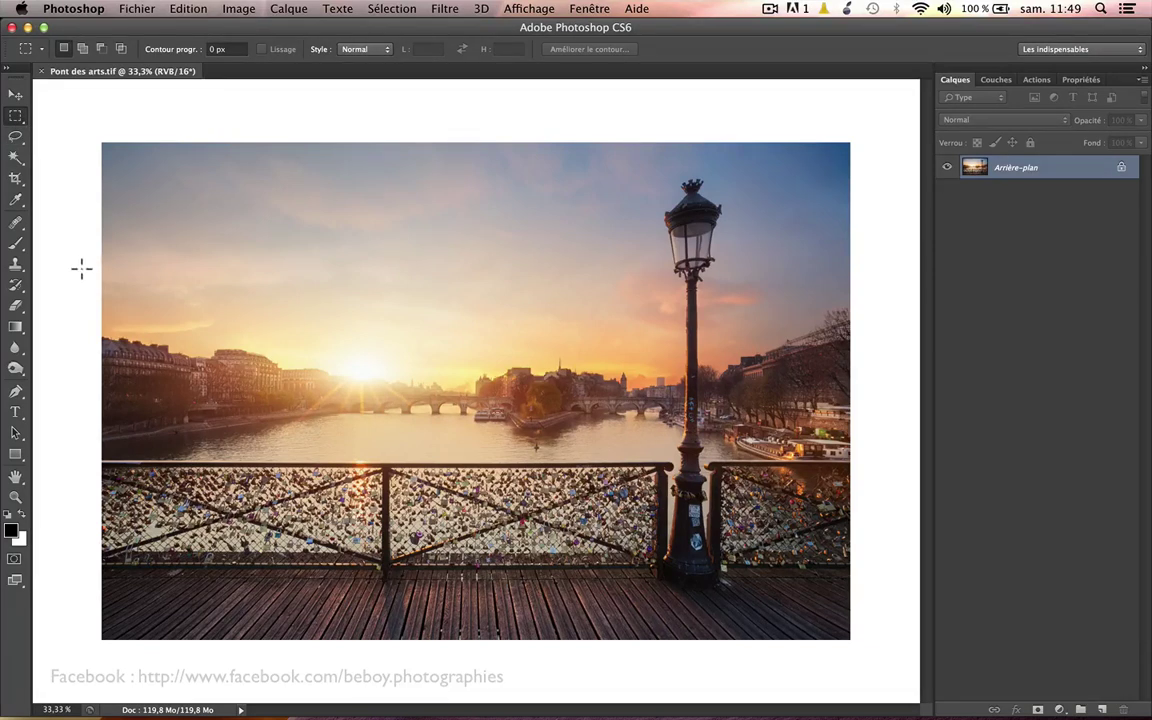
pyautogui.moveTo(81, 268); pyautogui.dragTo(868, 250)
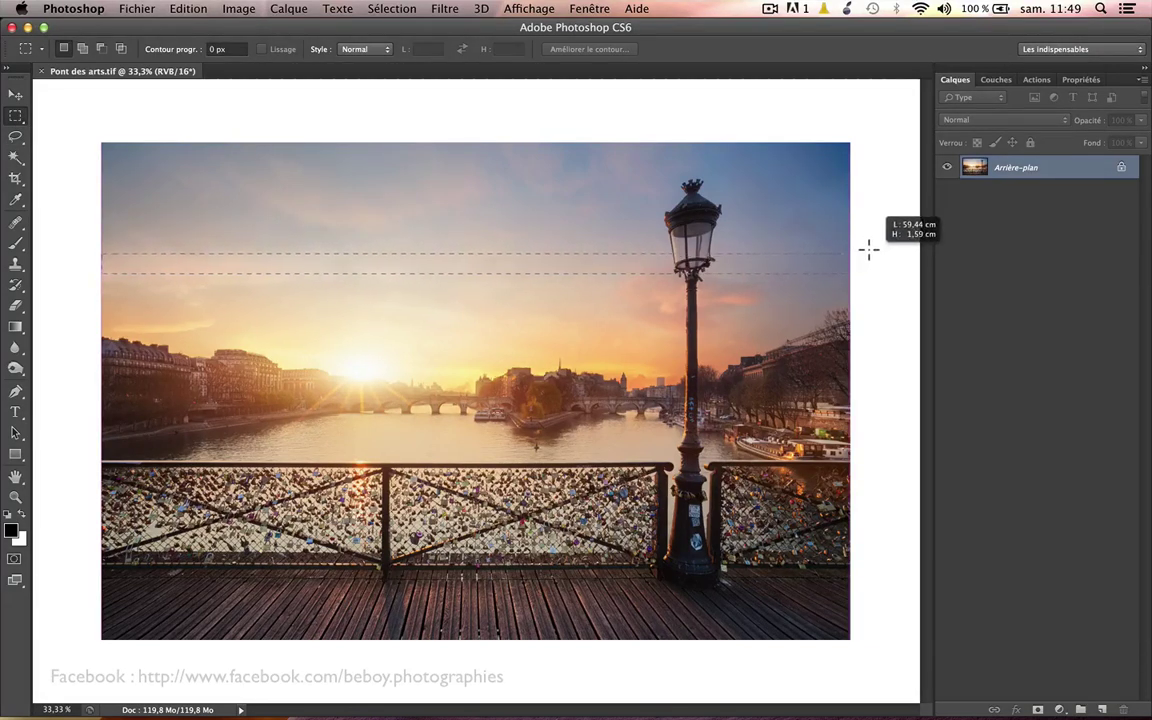
pyautogui.moveTo(868, 250); pyautogui.dragTo(868, 250)
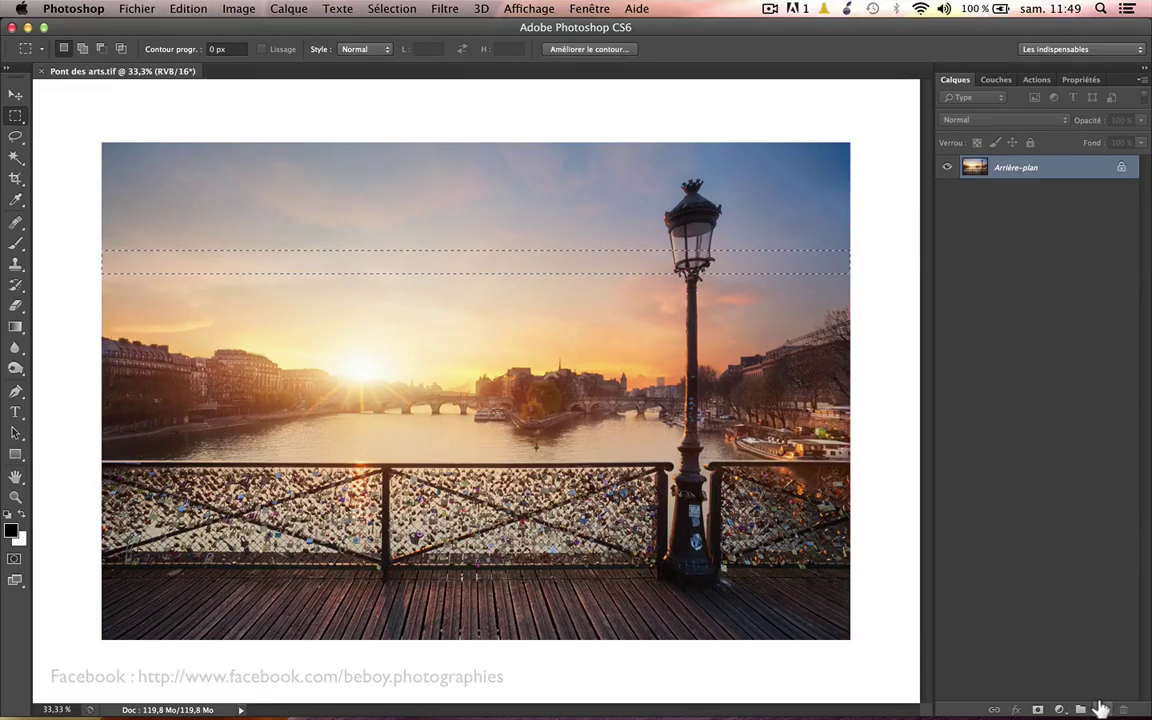
pyautogui.click(1101, 708)
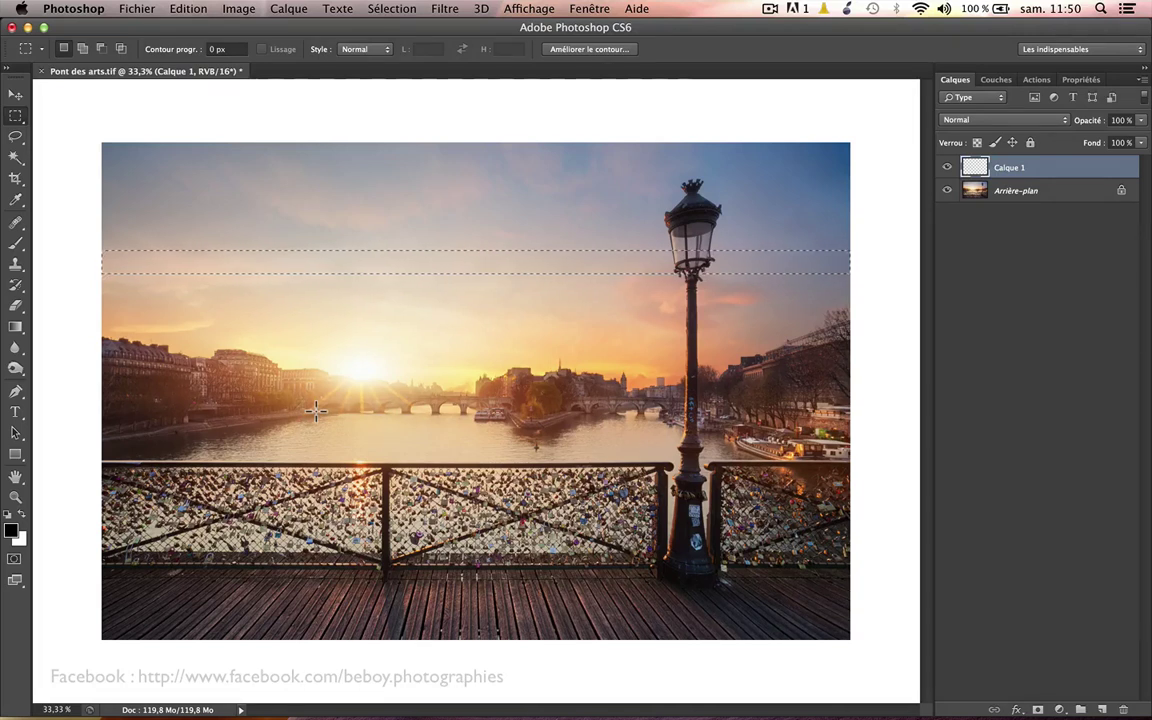
pyautogui.hotkey('shift', 'BackSpace')
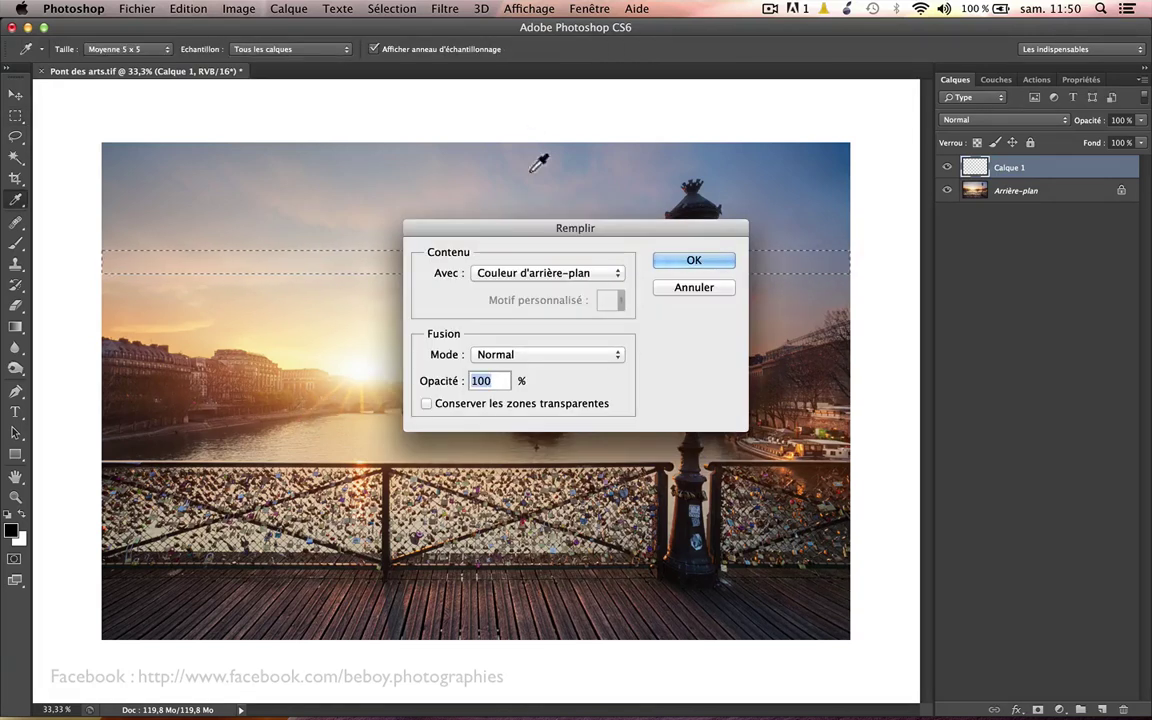
# Fill the sky strip on Calque 1 with the white background colour, Normal, 100%.
pyautogui.click(572, 282)
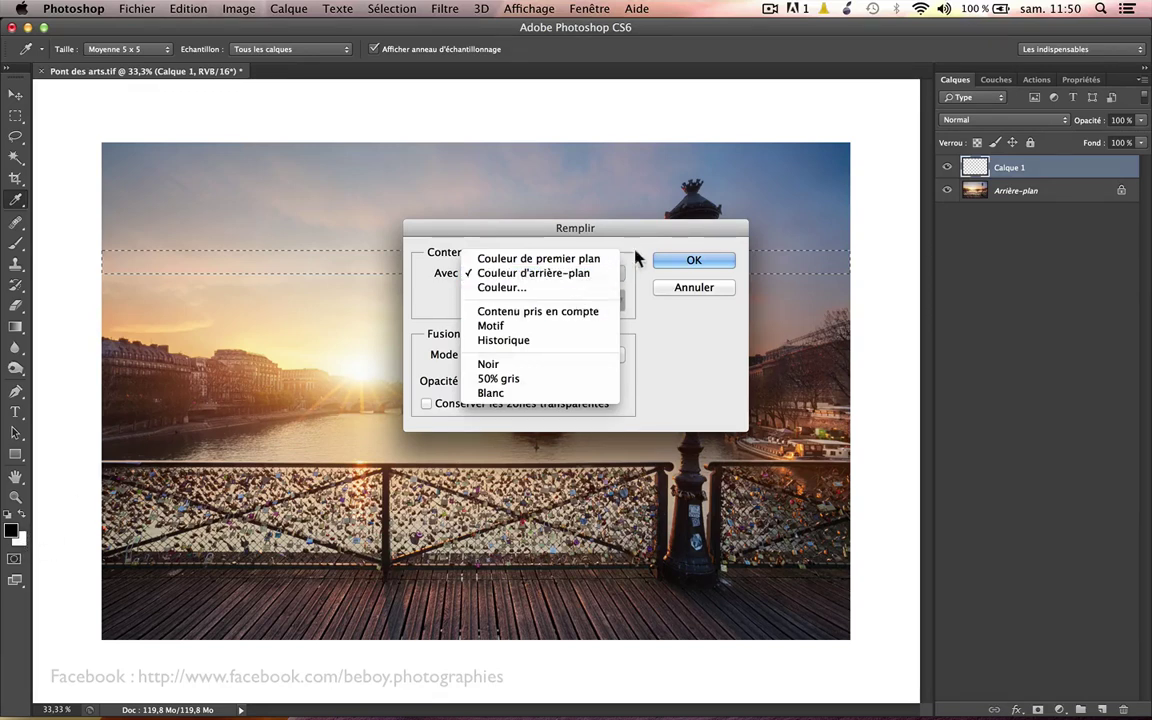
pyautogui.click(680, 258)
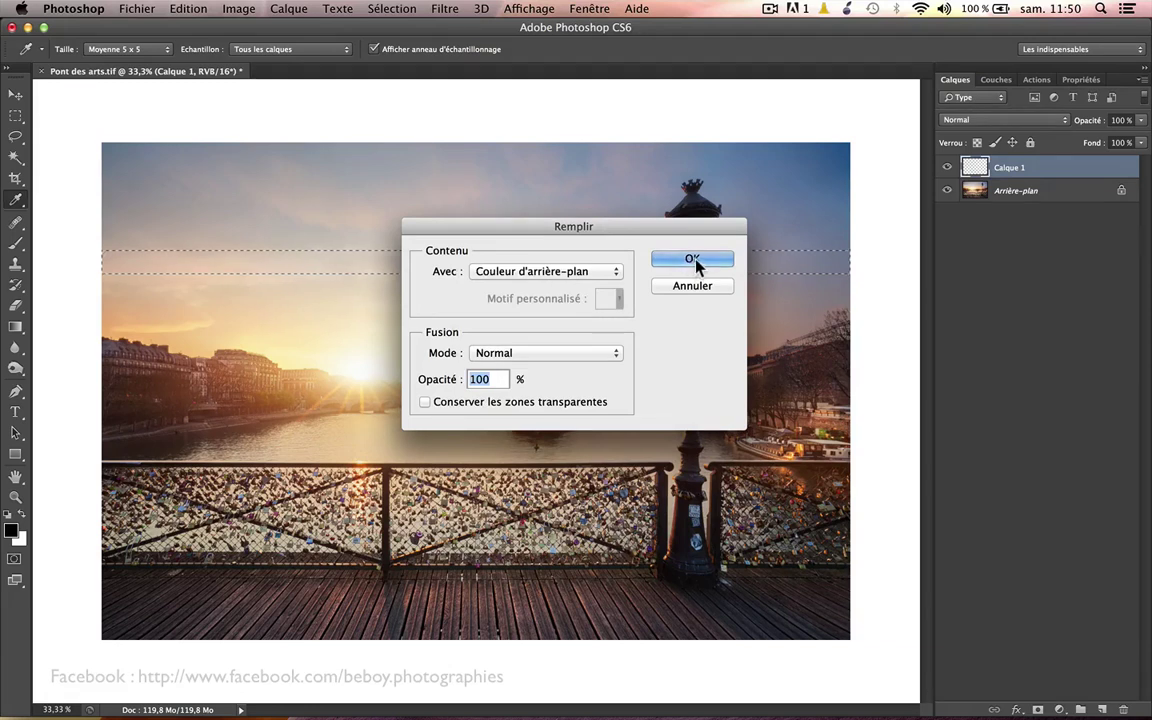
pyautogui.click(702, 262)
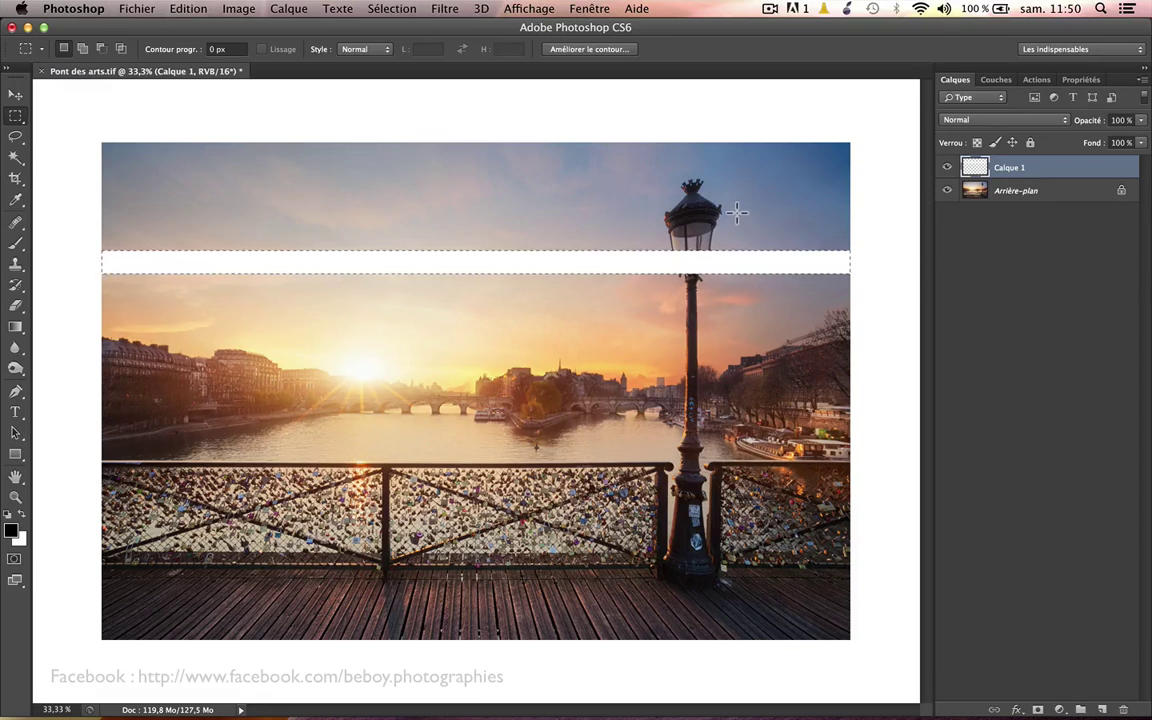
# Deselect the strip and lower Calque 1's opacity to 20%.
pyautogui.press('super+d')
pyautogui.press('v')
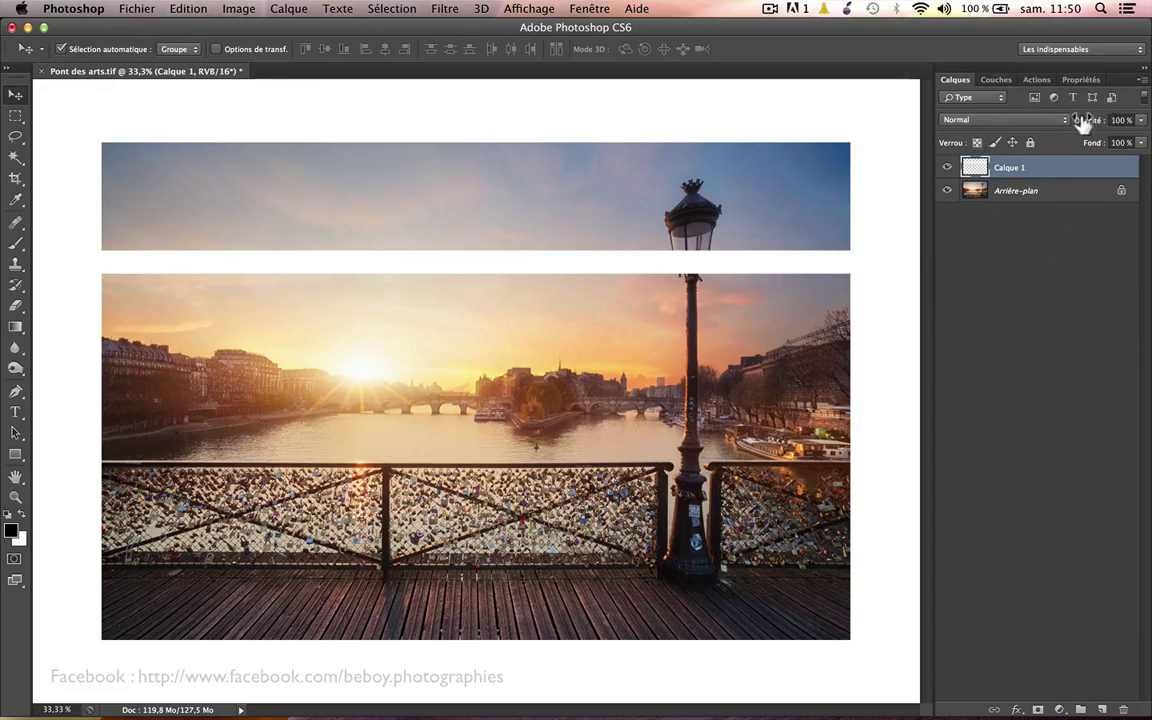
pyautogui.moveTo(1085, 120); pyautogui.dragTo(1021, 121)
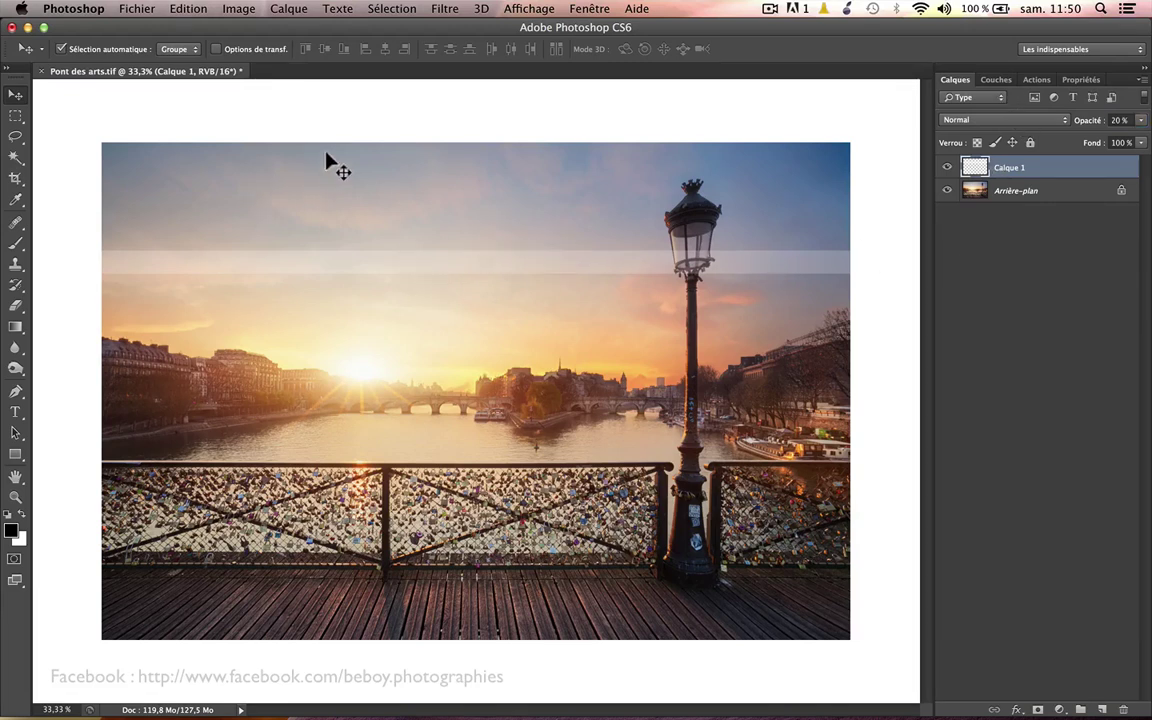
pyautogui.click(15, 411)
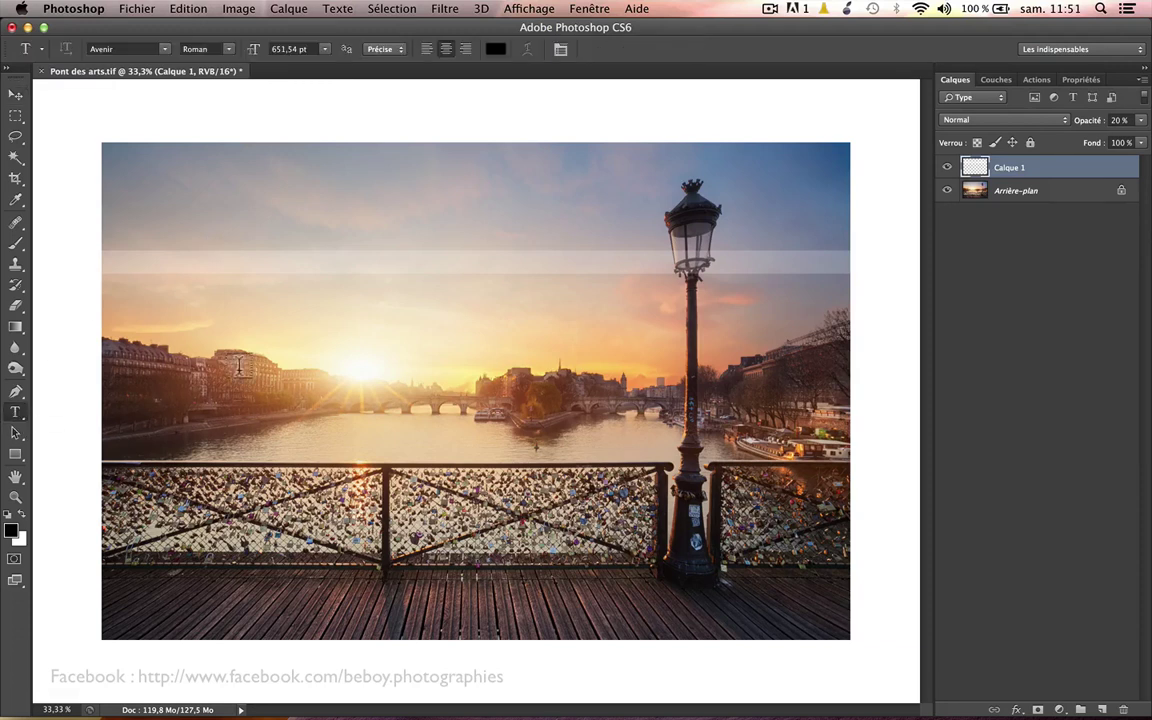
# Add a 'copyrigh' text layer in the sky, set to 20 pt Avenir Roman.
pyautogui.click(268, 203)
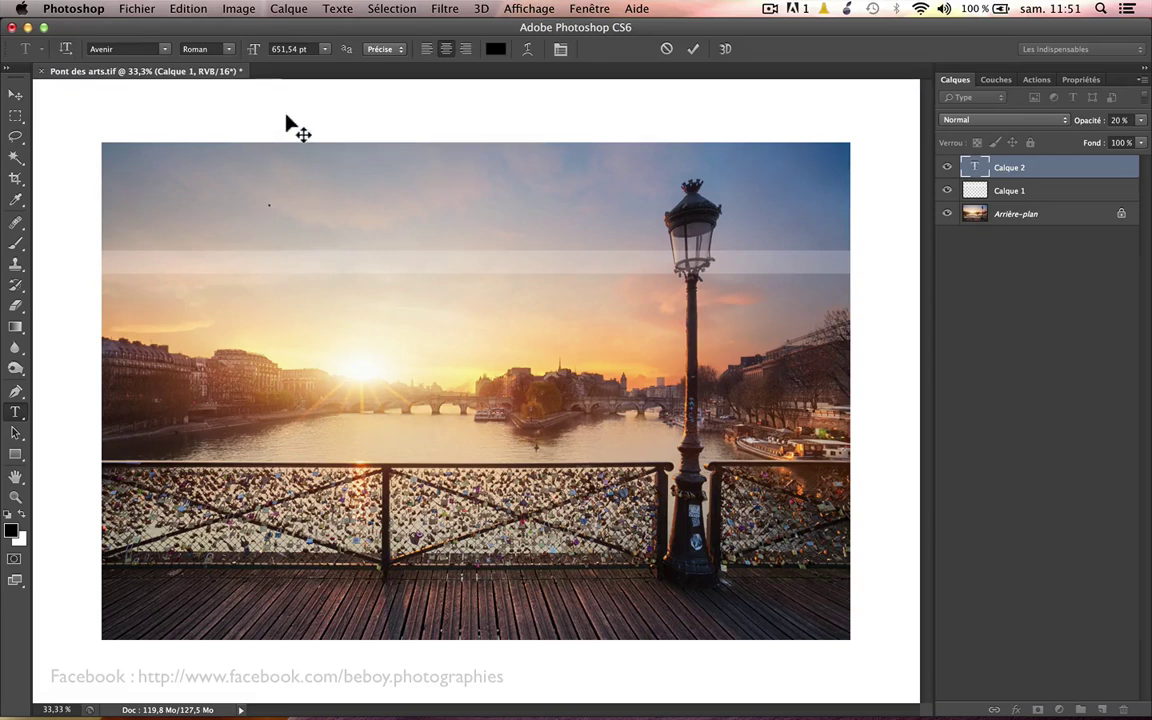
pyautogui.write('Oopy')
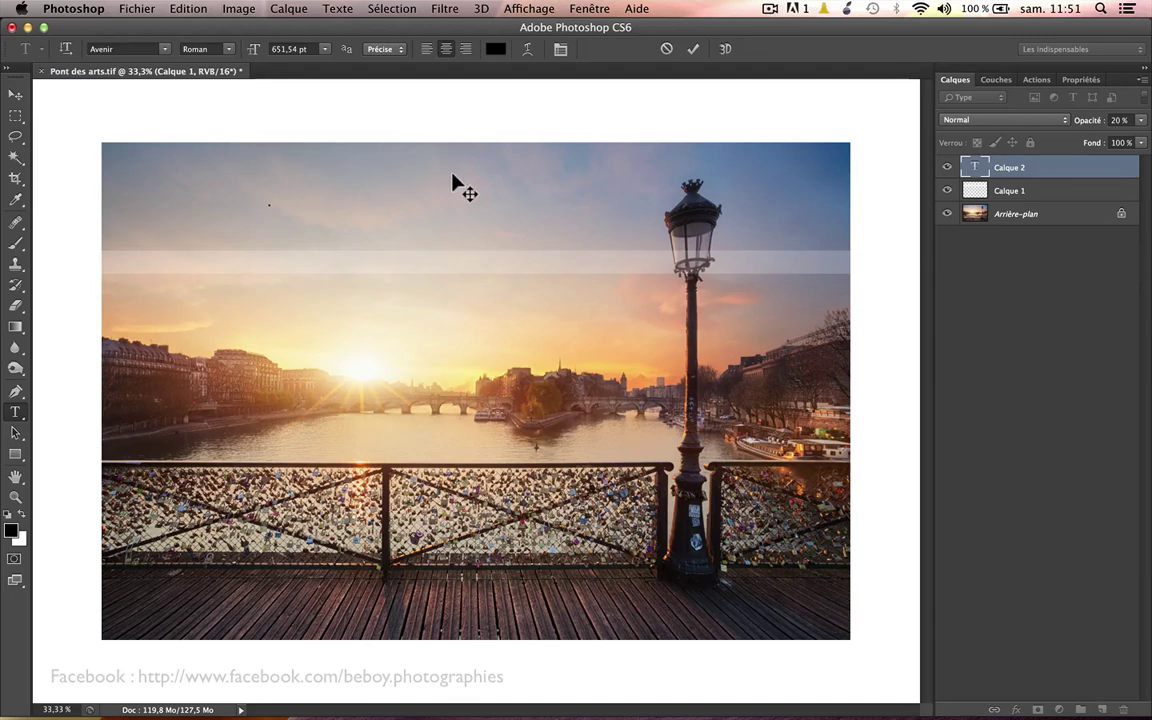
pyautogui.press('ctrl')
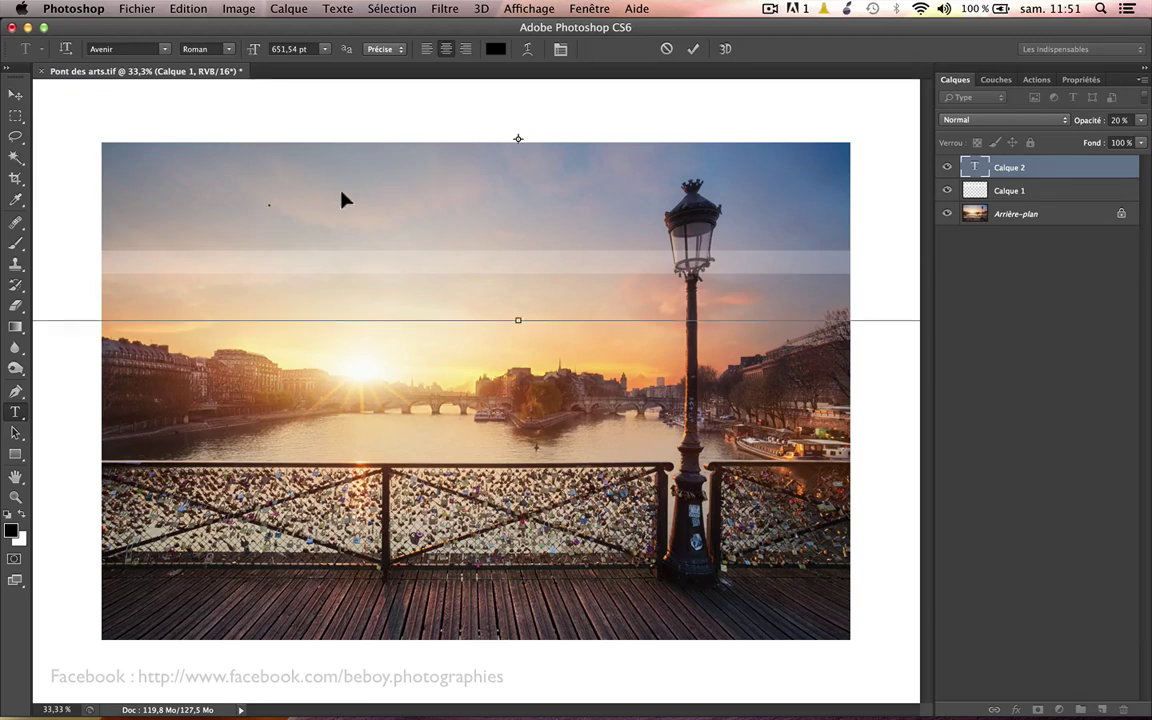
pyautogui.click(288, 49)
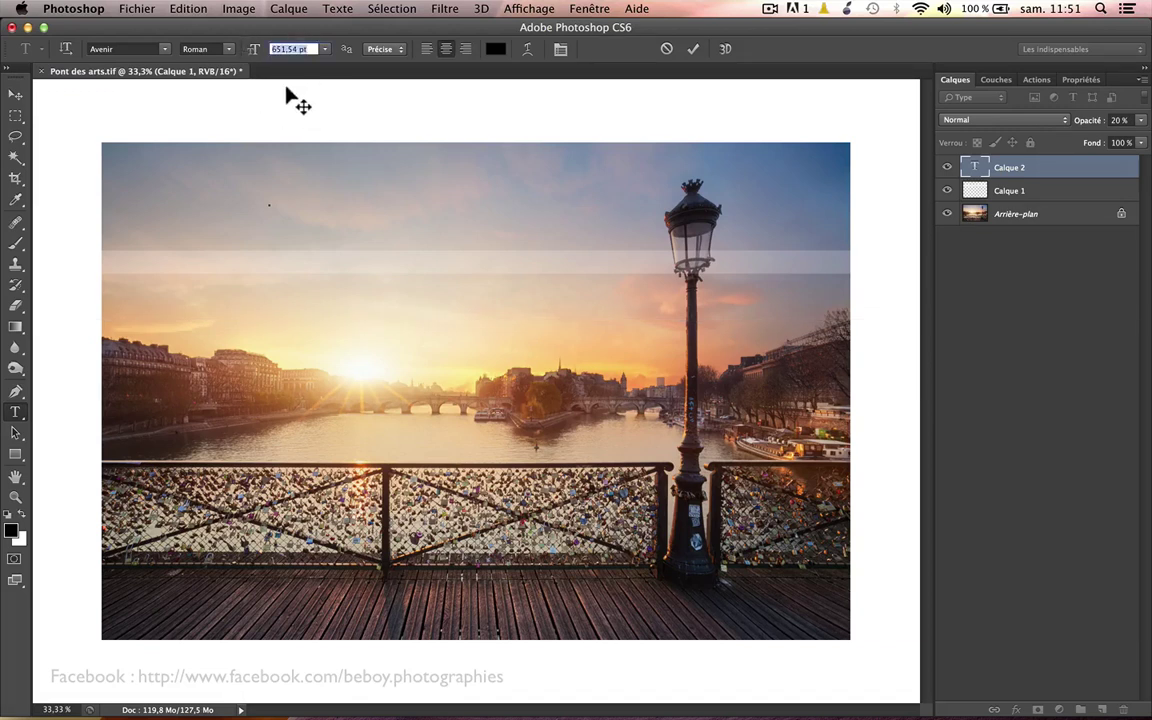
pyautogui.write('20')
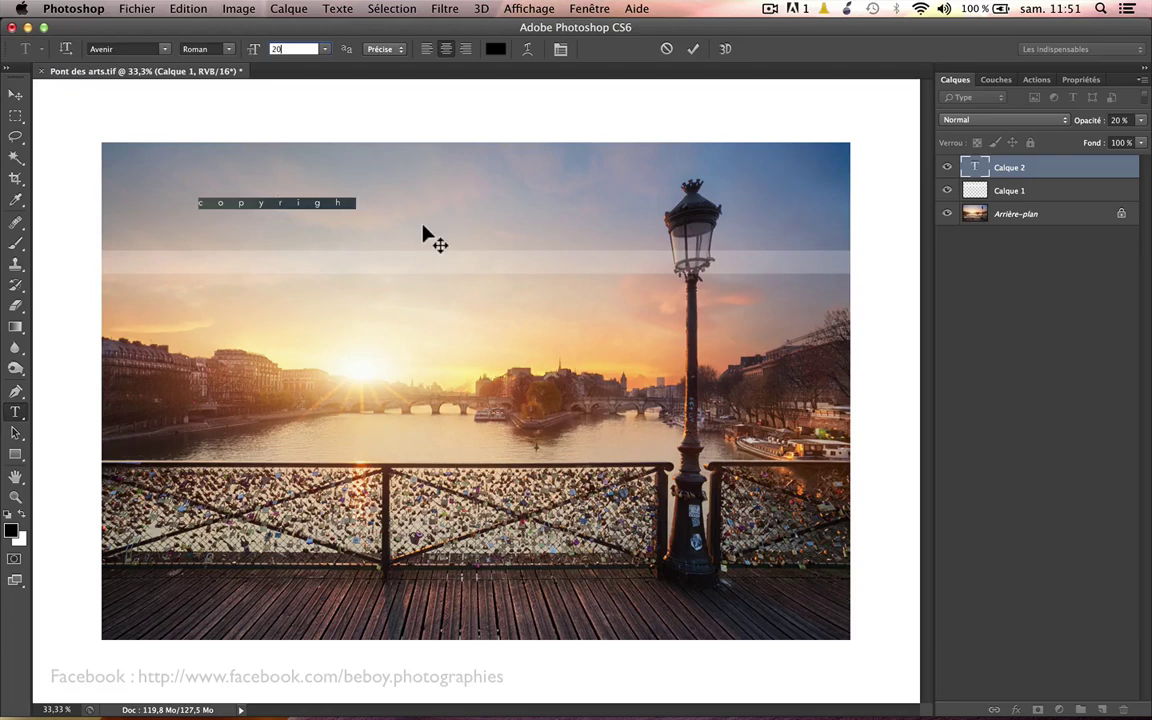
pyautogui.press('Return')
pyautogui.press('super+h')
pyautogui.press('super+h')
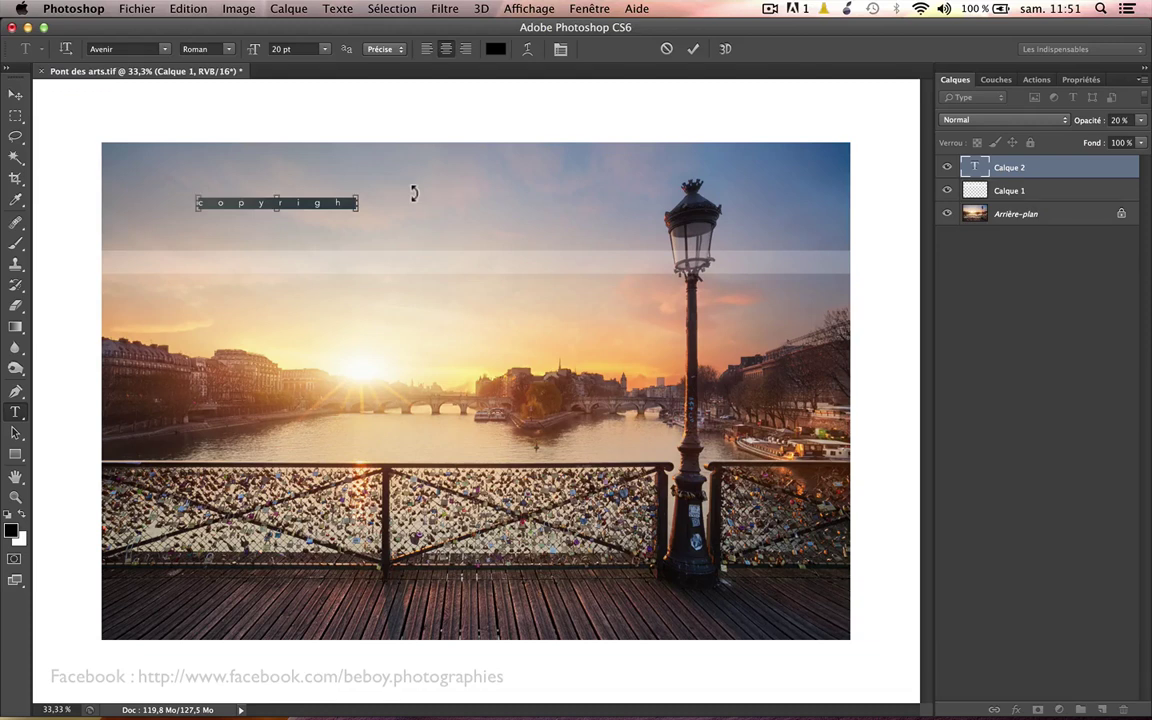
pyautogui.press('super+Return')
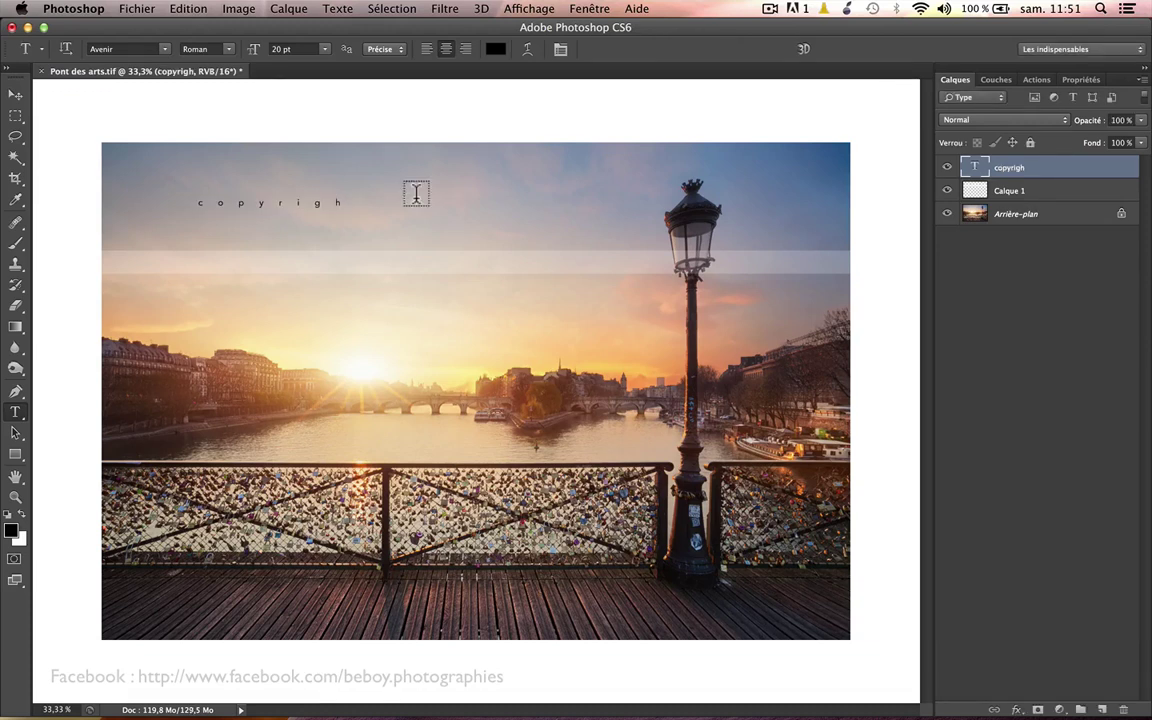
# Correct the text to read 'copyright beboy photographies'.
pyautogui.click(334, 199)
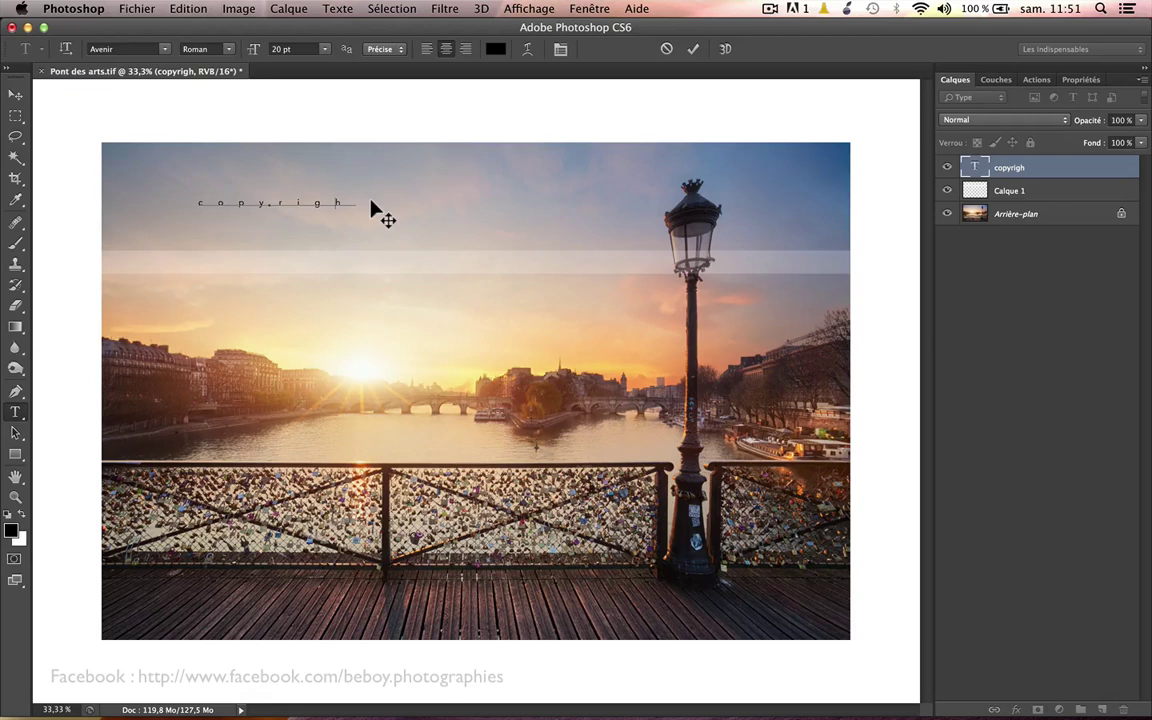
pyautogui.press('super+a')
pyautogui.write('c')
pyautogui.write('ight')
pyautogui.write(' beb')
pyautogui.write('oy pho')
pyautogui.write('tograp')
pyautogui.write('hies')
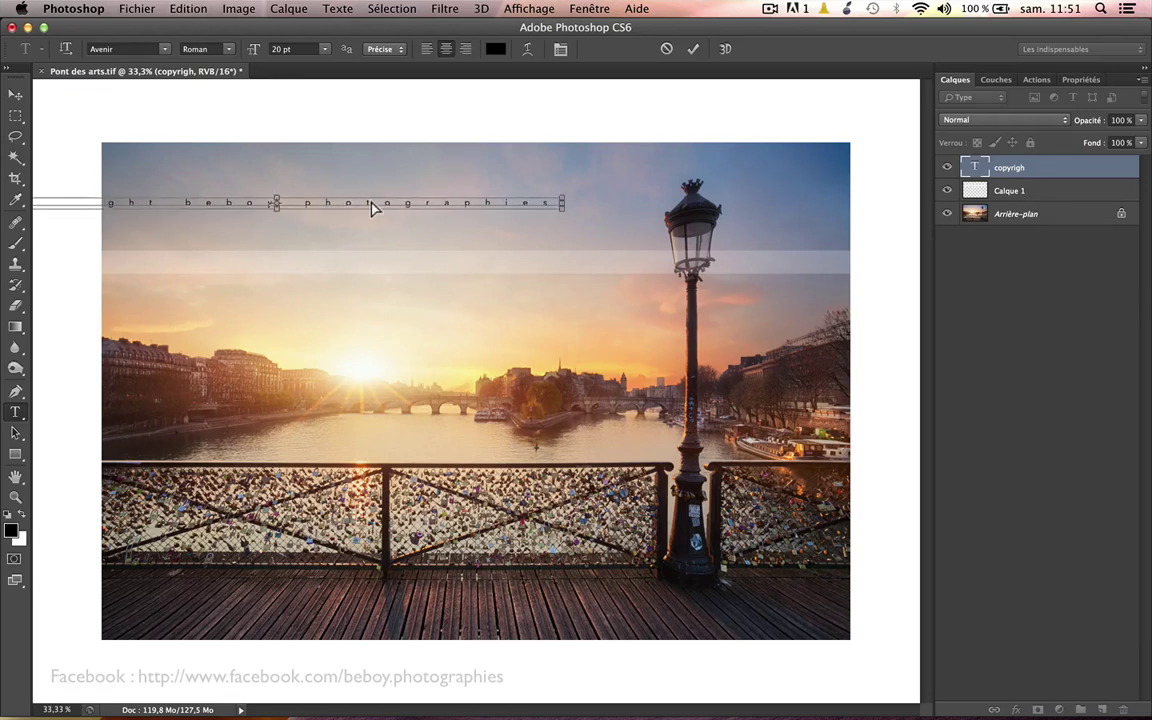
pyautogui.press('super+a')
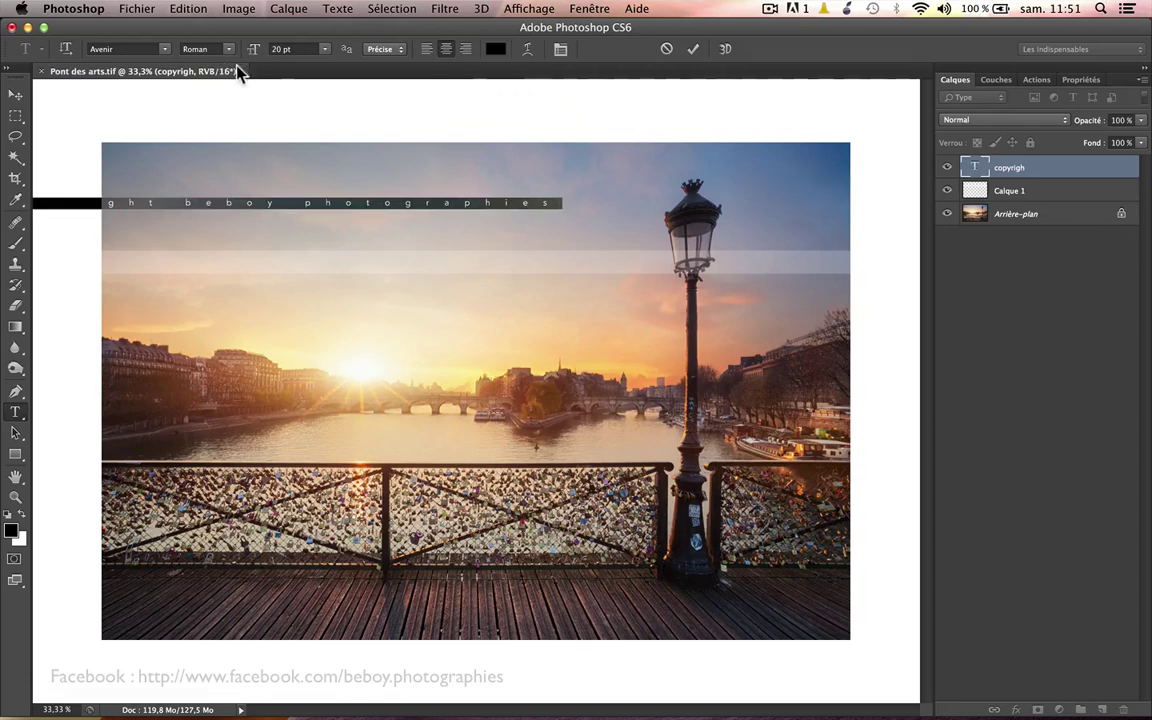
pyautogui.doubleClick(283, 47)
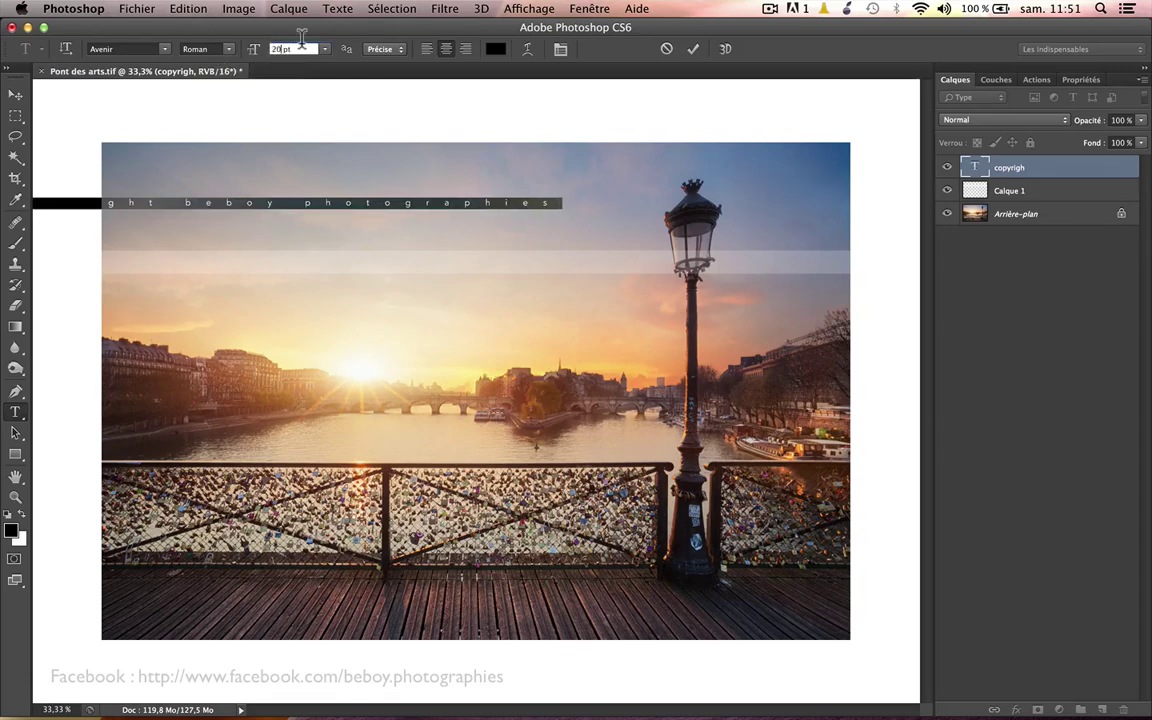
pyautogui.press('super+Return')
# Move the copyright line down onto the white band and select all its text.
pyautogui.press('super+t')
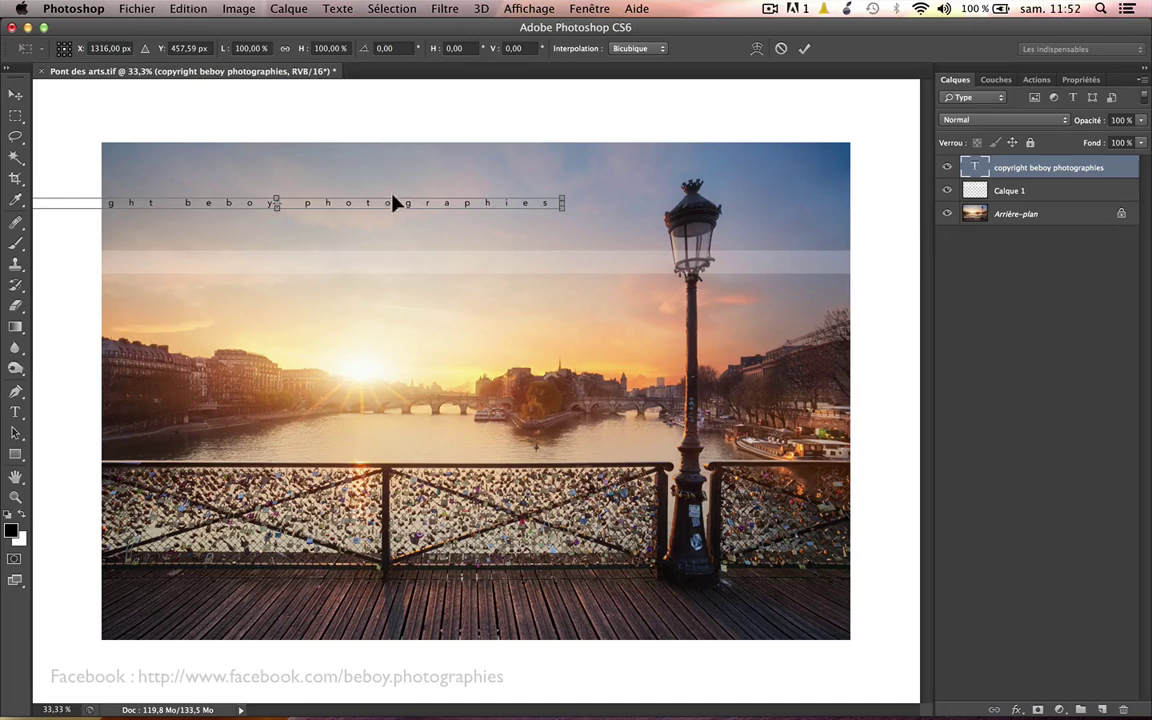
pyautogui.moveTo(392, 201); pyautogui.dragTo(531, 259)
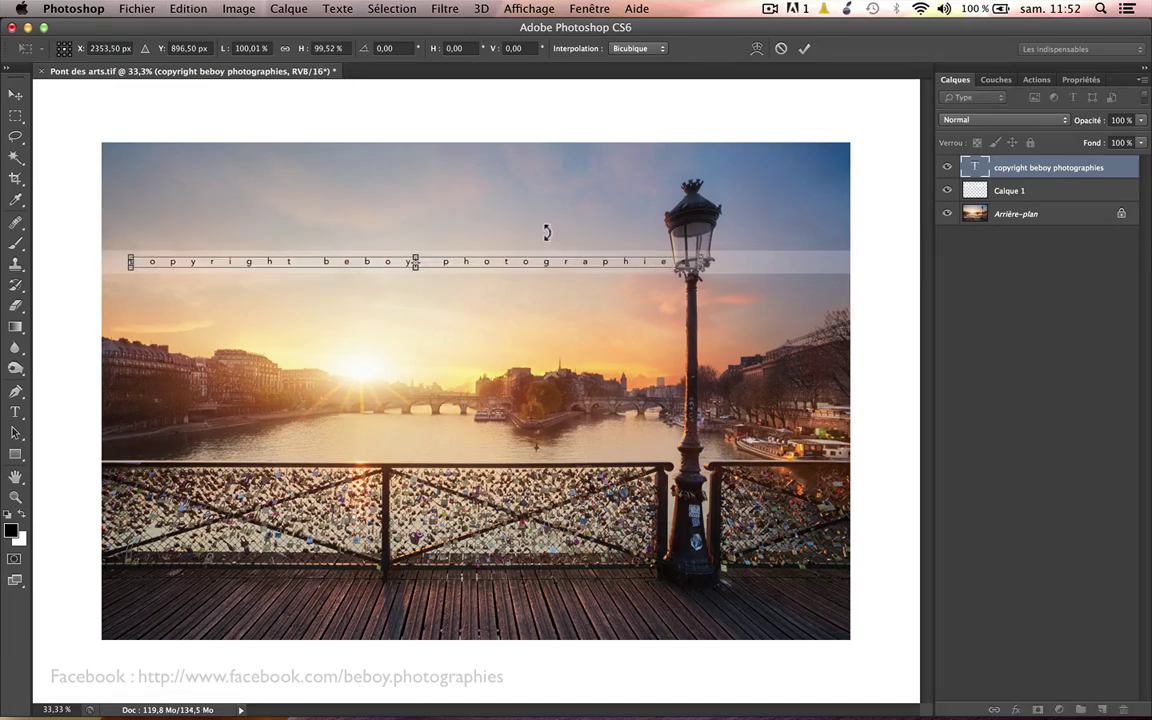
pyautogui.press('Return')
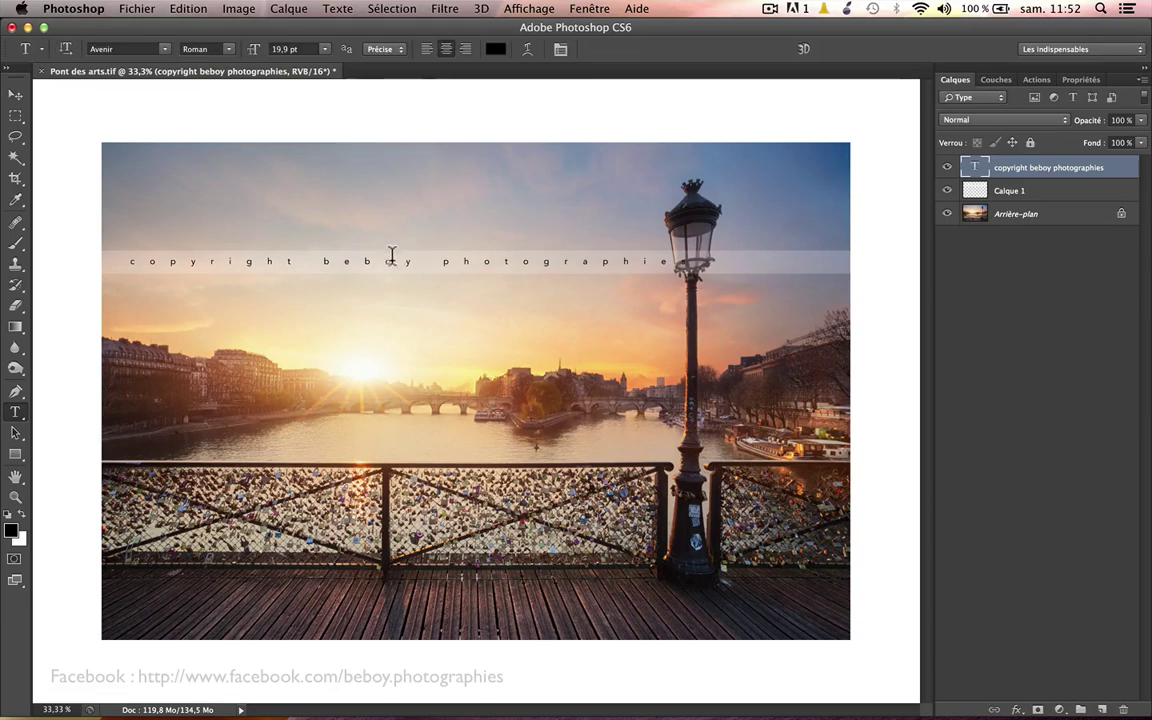
pyautogui.click(392, 258)
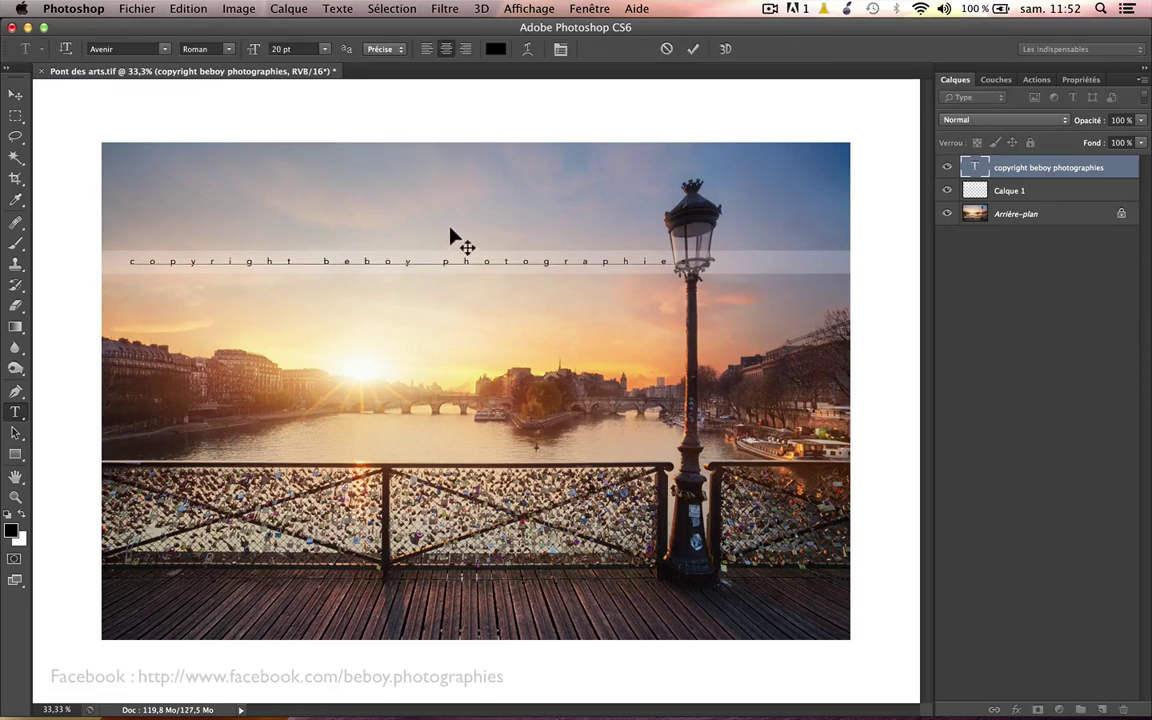
pyautogui.press('super')
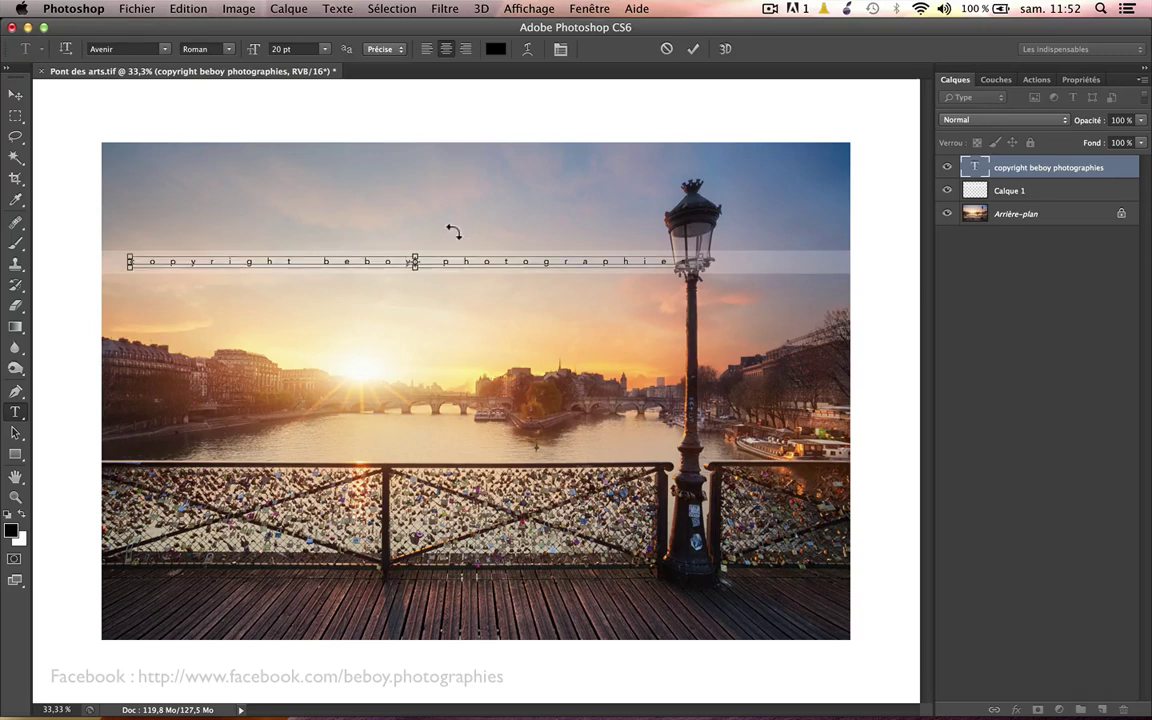
pyautogui.press('super+a')
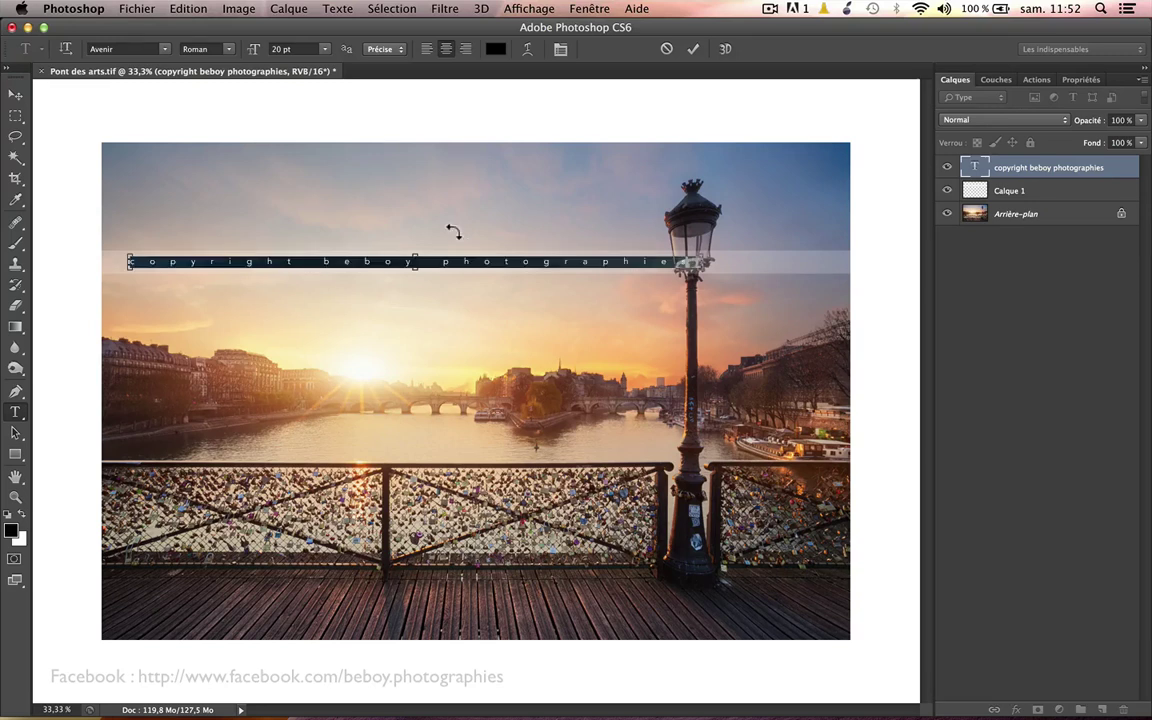
pyautogui.press('super+t')
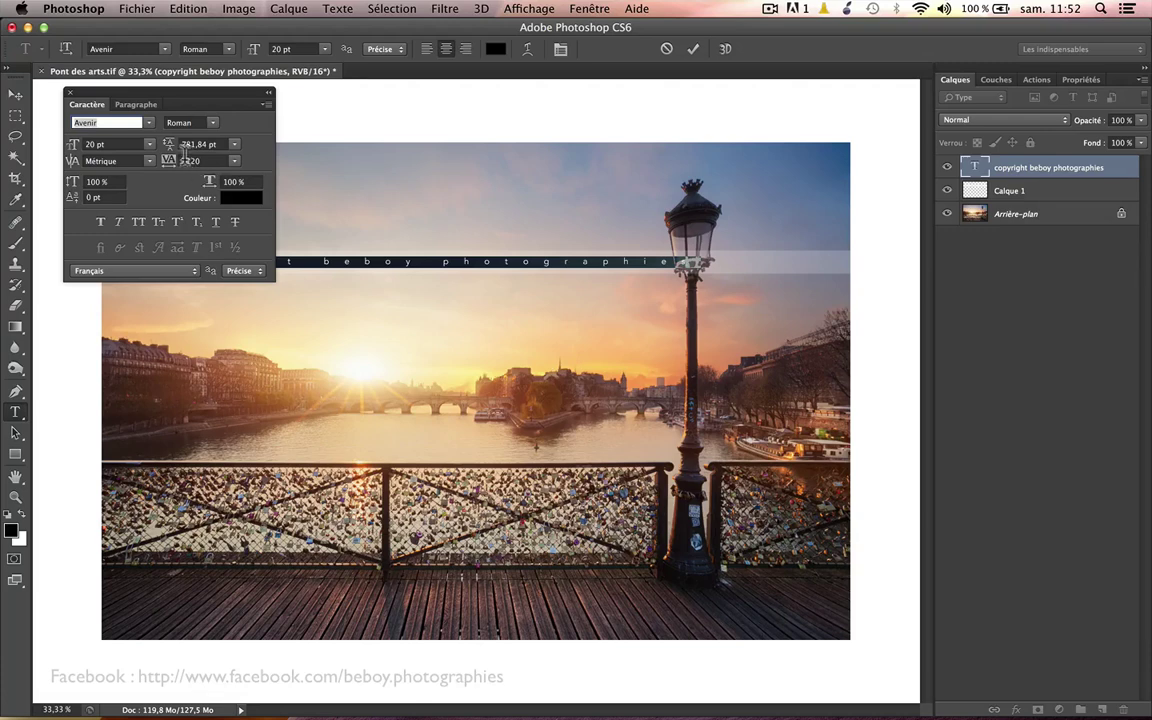
# Reduce the copyright text's tracking to 520 and commit the edit.
pyautogui.click(190, 161)
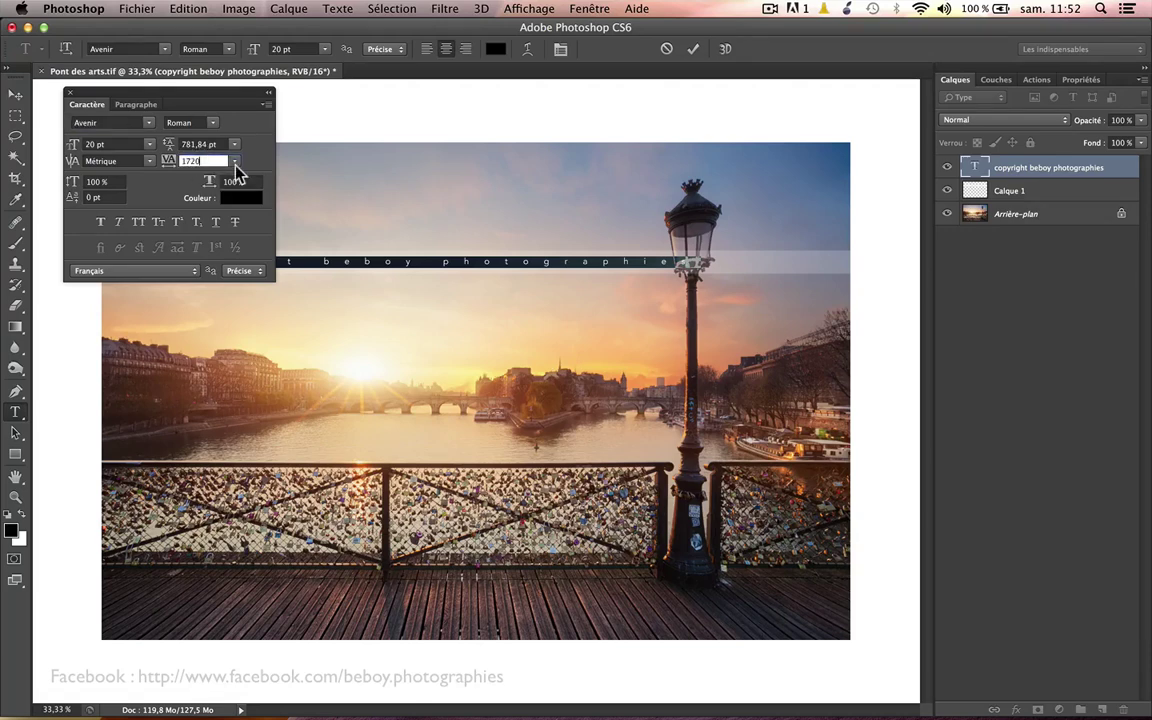
pyautogui.hotkey('shift', 'Down')
pyautogui.hotkey('shift', 'Down')
pyautogui.hotkey('shift', 'Down')
pyautogui.hotkey('shift', 'Down')
pyautogui.hotkey('shift', 'Down')
pyautogui.hotkey('shift', 'Down')
pyautogui.hotkey('shift', 'Down')
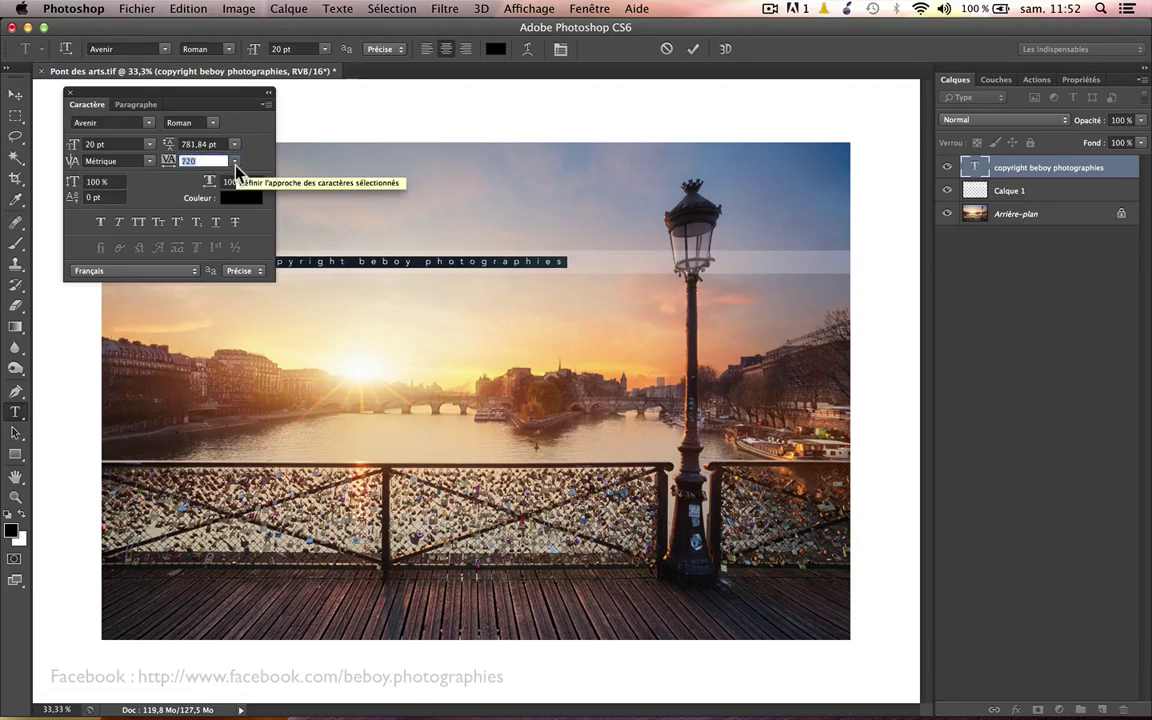
pyautogui.hotkey('shift', 'Down')
pyautogui.hotkey('shift', 'Down')
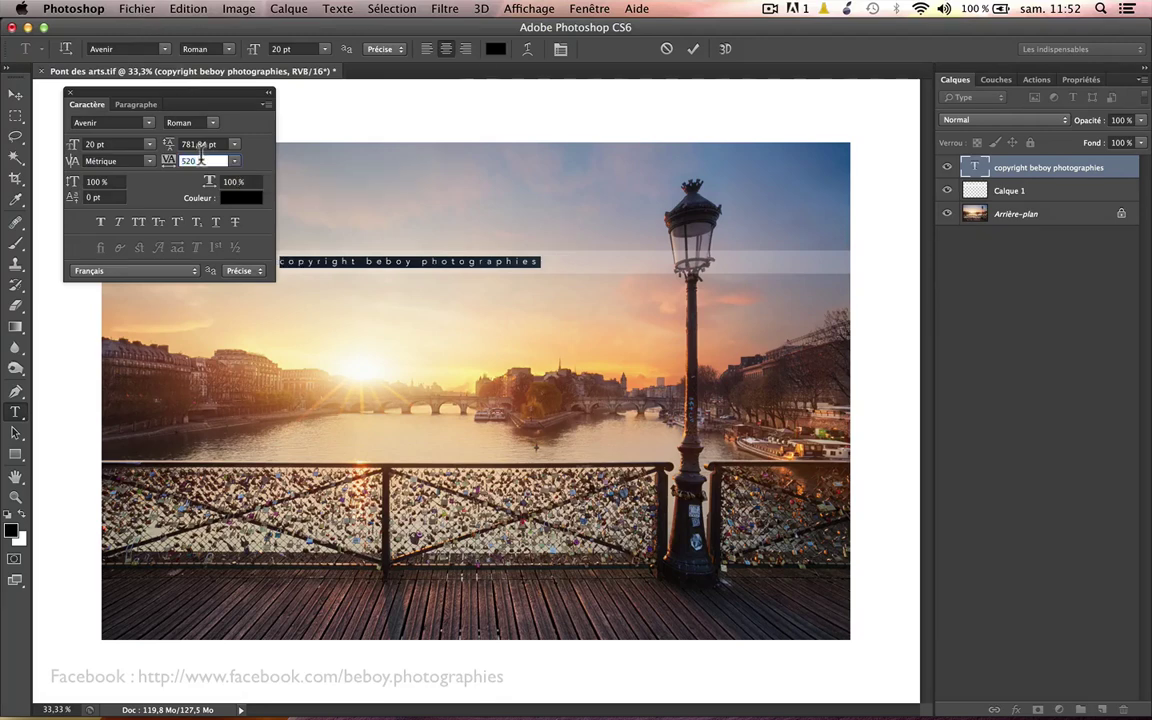
pyautogui.click(69, 92)
pyautogui.hotkey('ctrl', 'Return')
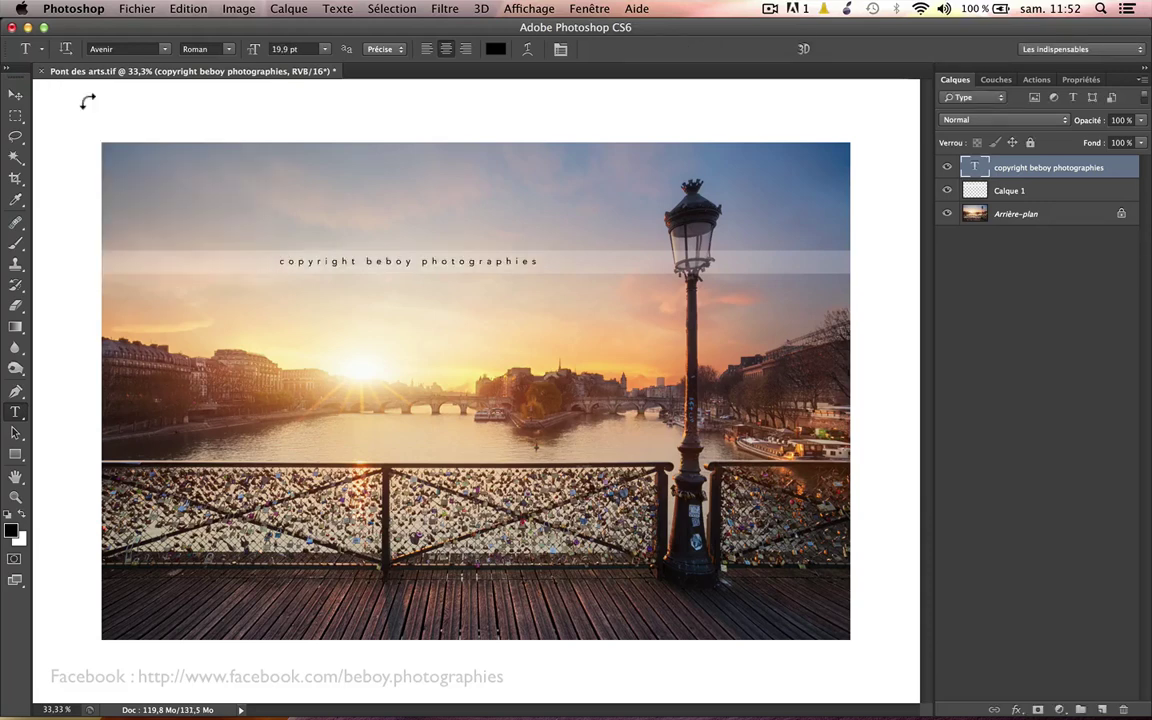
pyautogui.press('v')
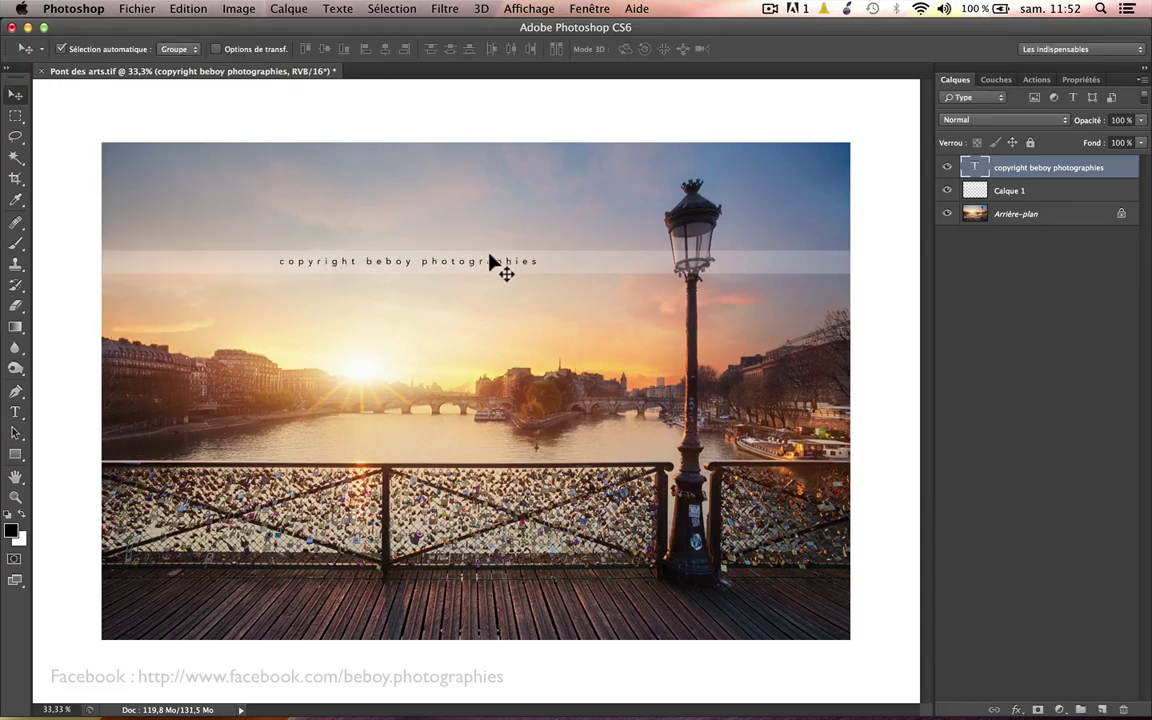
# Repeat 'copyright beboy photographies' three times on the line and commit.
pyautogui.press('t')
pyautogui.tripleClick(489, 253)
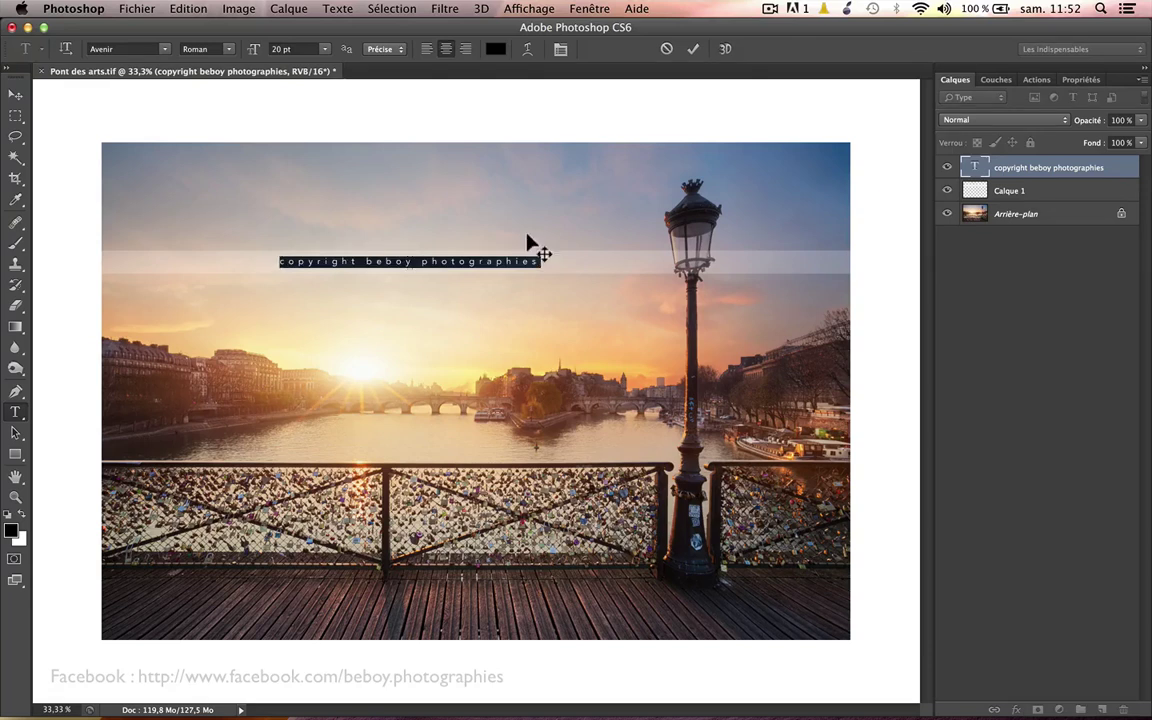
pyautogui.press('Right')
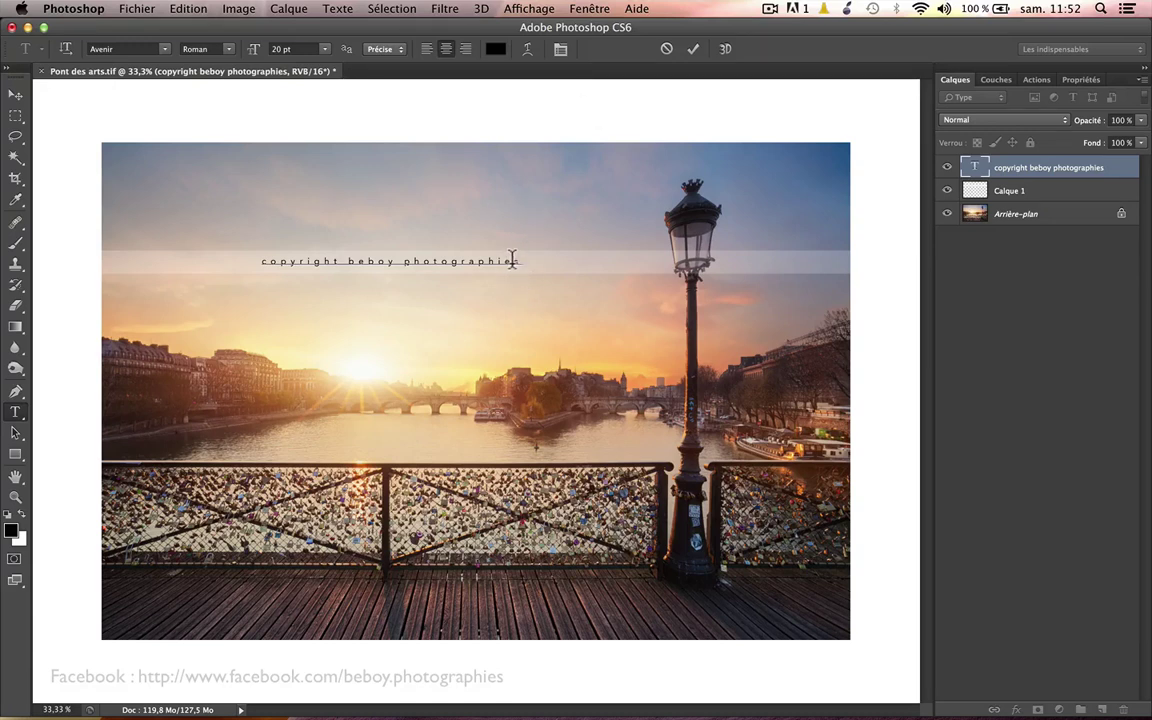
pyautogui.press('super+a')
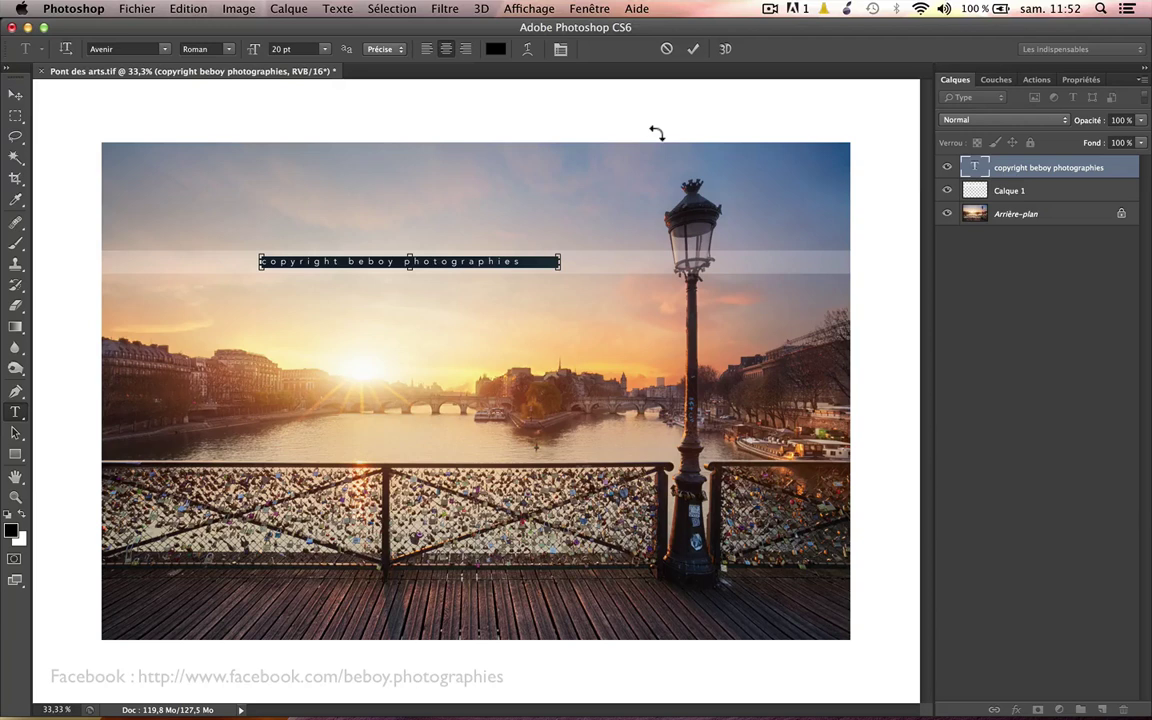
pyautogui.press('super+h')
pyautogui.hotkey('alt', 'Right')
pyautogui.hotkey('alt', 'Right')
pyautogui.hotkey('alt', 'Right')
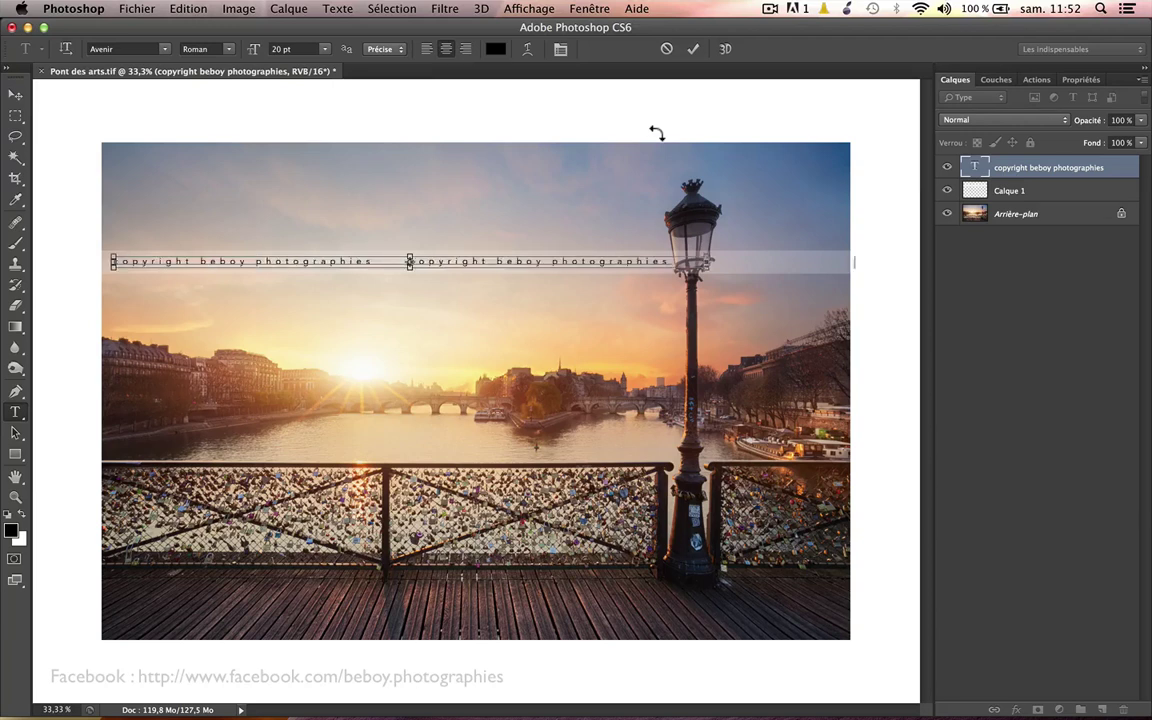
pyautogui.hotkey('alt', 'Right')
pyautogui.hotkey('alt', 'Right')
pyautogui.hotkey('alt', 'Right')
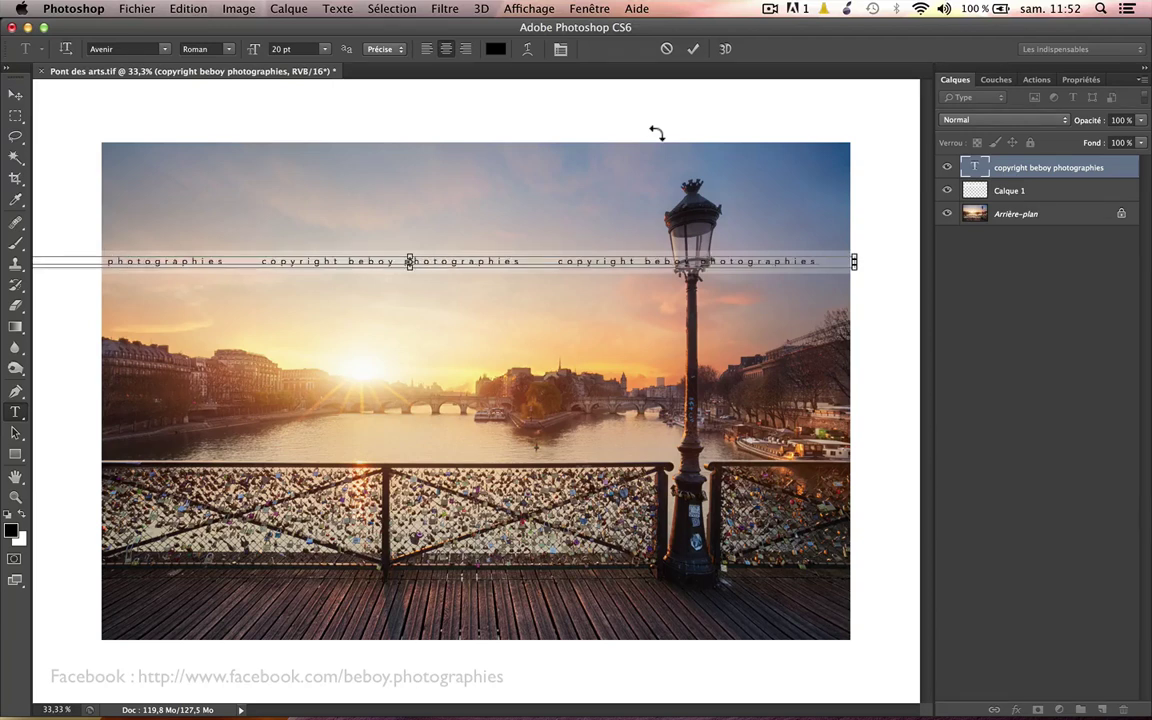
pyautogui.press('super+Return')
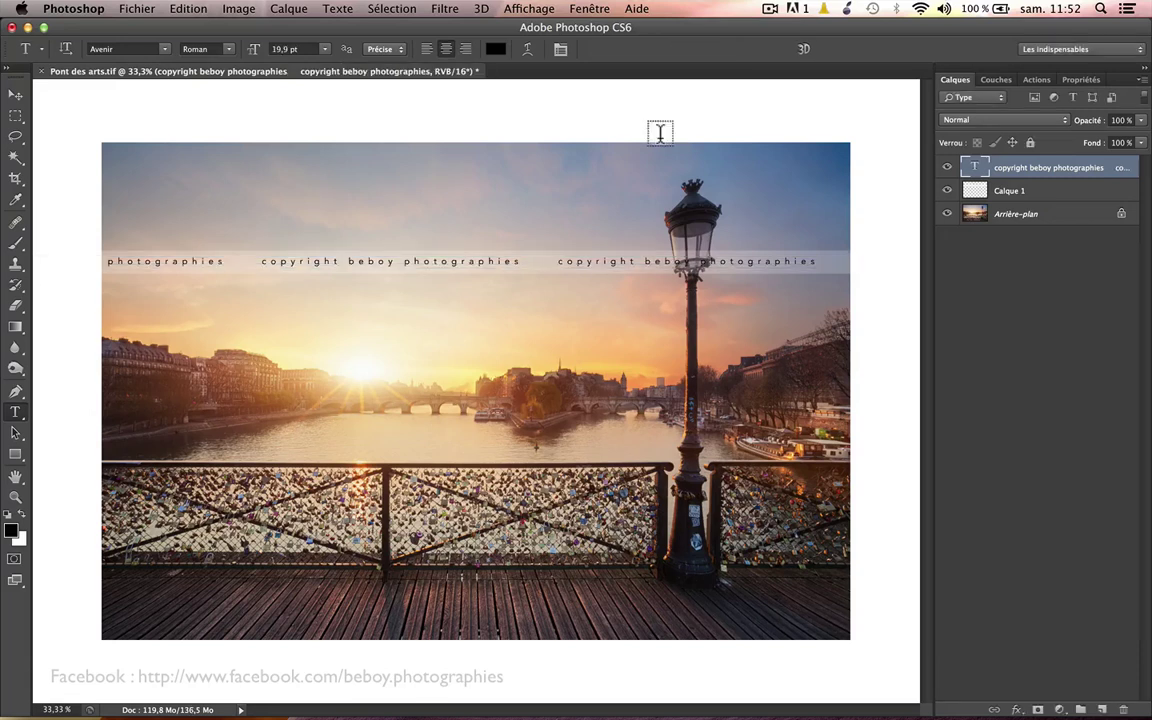
# Nudge the repeated line slightly right, then reselect all its text.
pyautogui.press('v')
pyautogui.moveTo(581, 262); pyautogui.dragTo(604, 259)
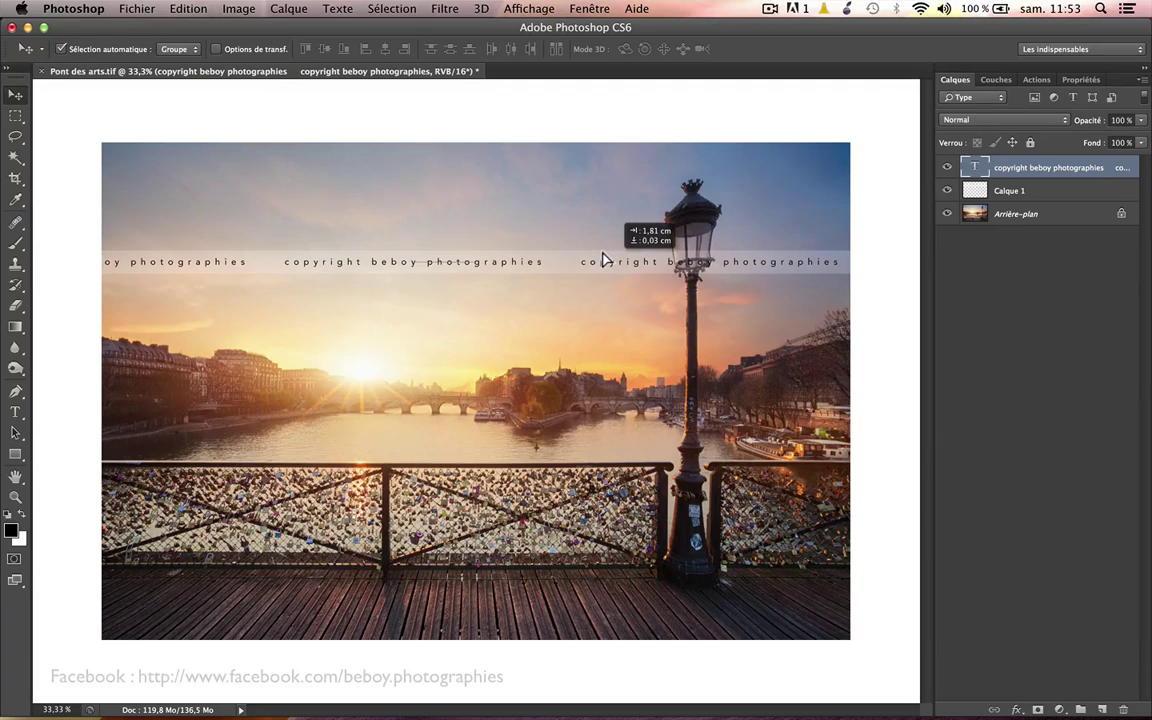
pyautogui.press('t')
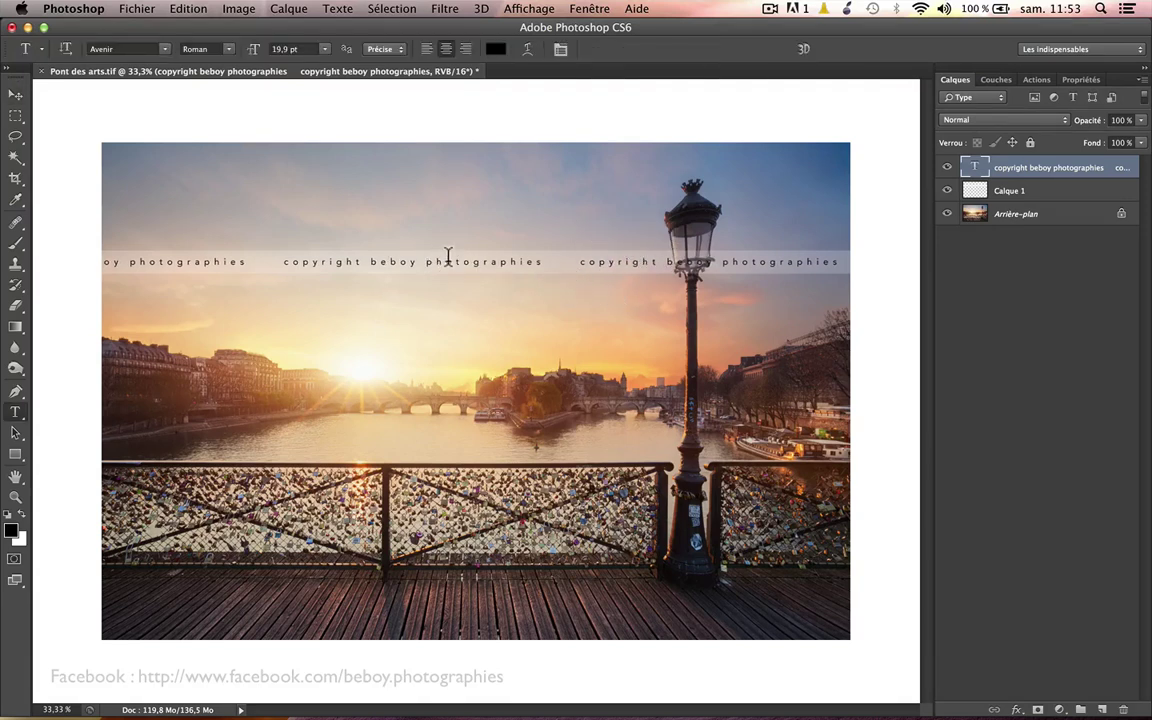
pyautogui.tripleClick(465, 247)
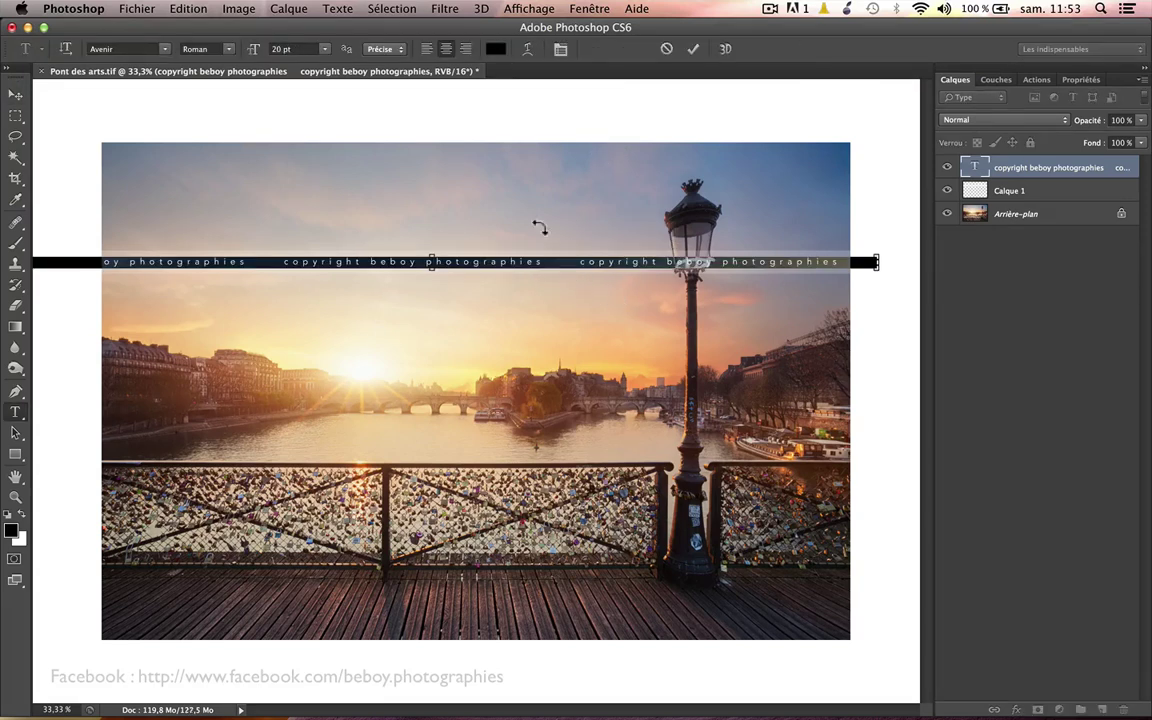
pyautogui.click(493, 268)
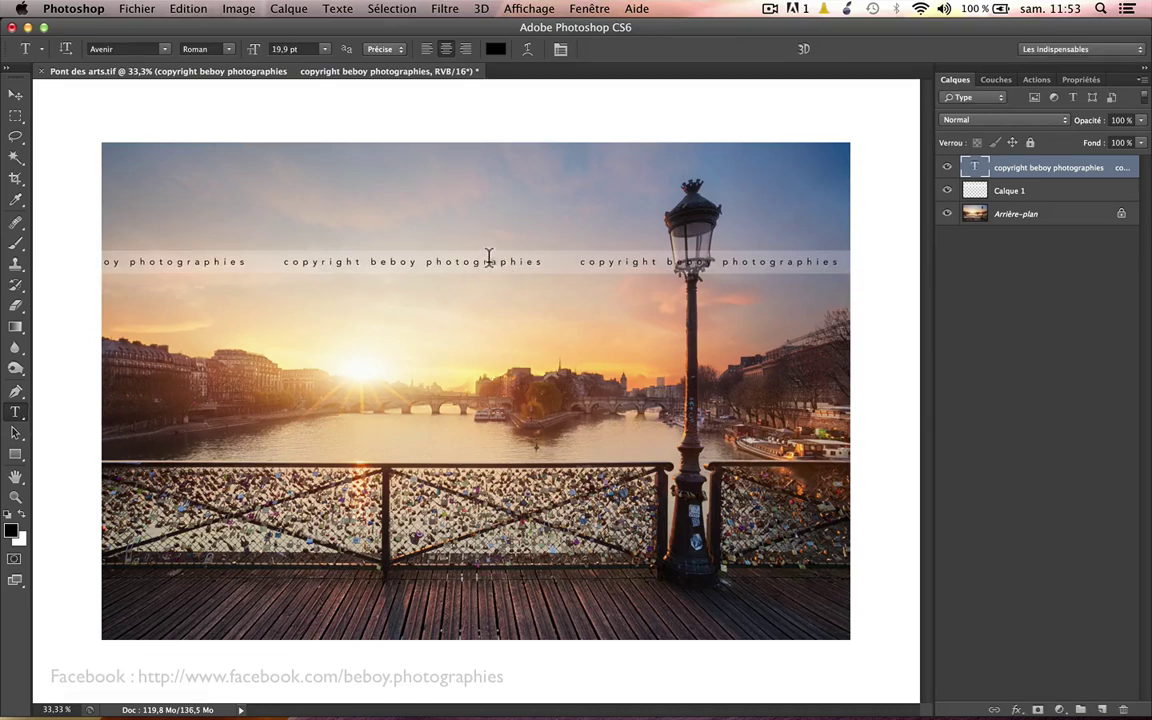
pyautogui.click(484, 258)
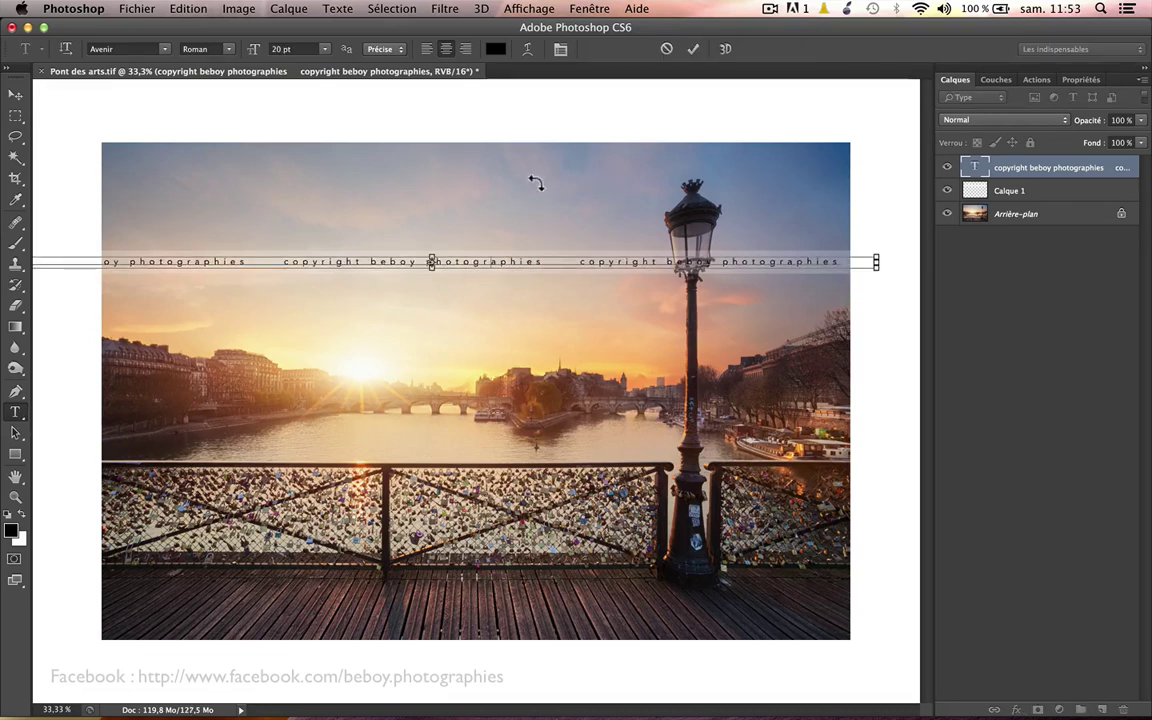
pyautogui.press('super+a')
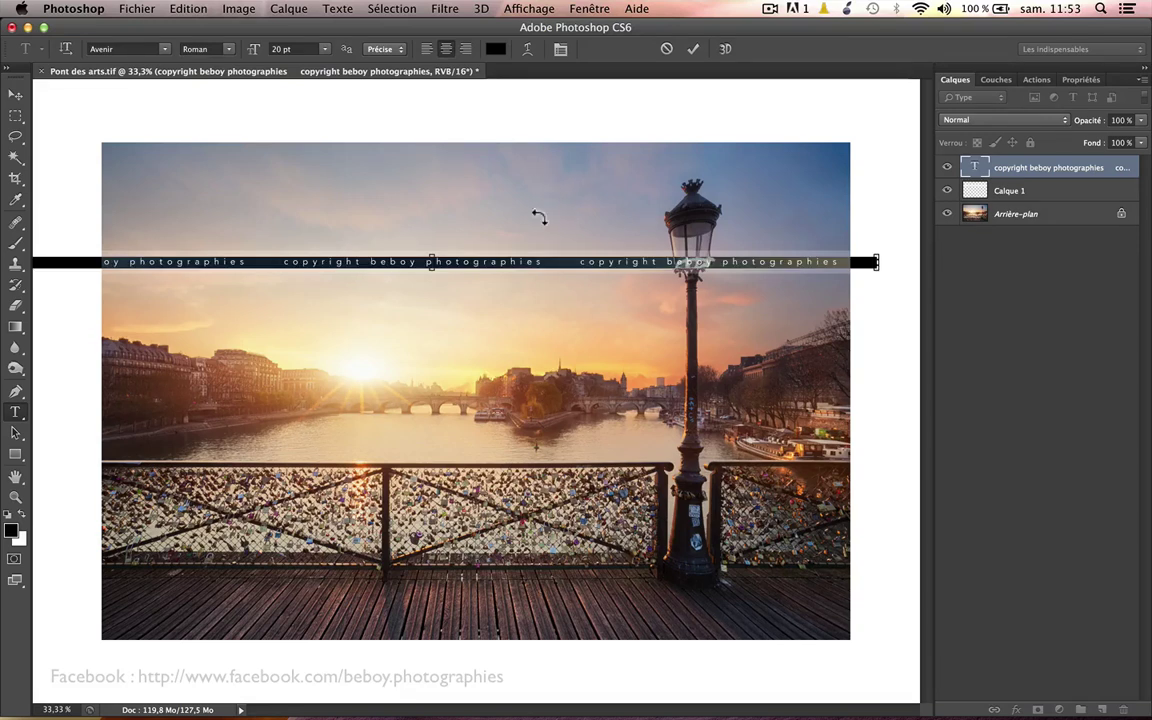
pyautogui.press('super+t')
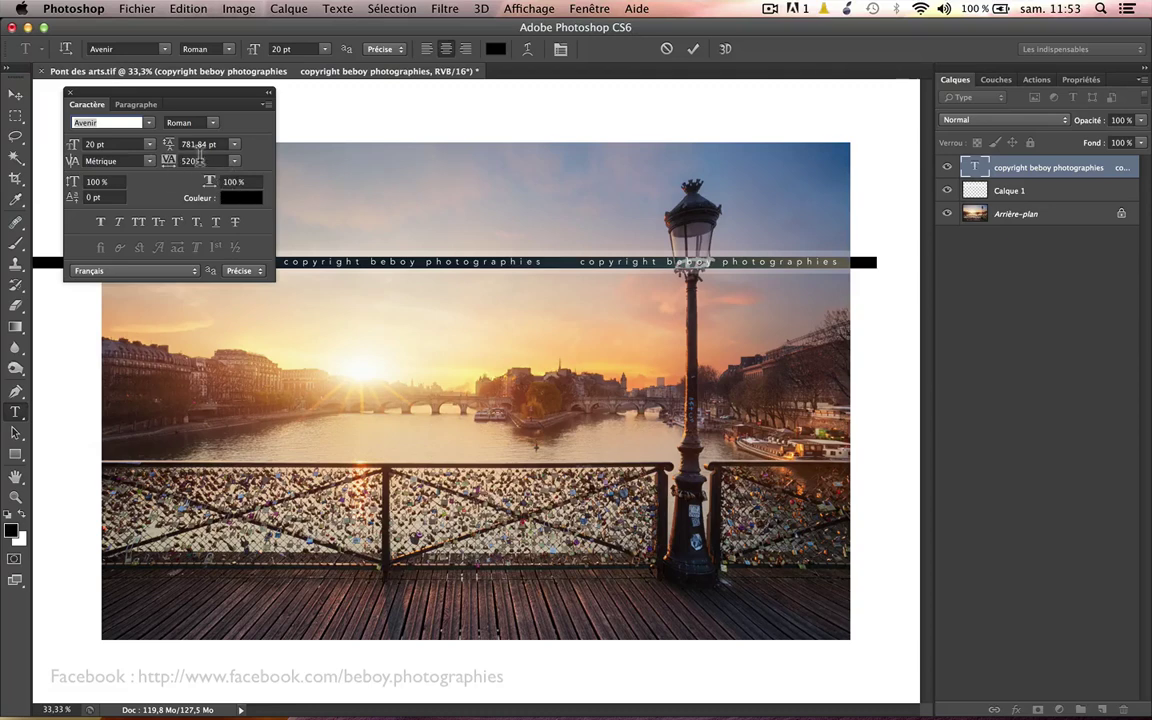
# Reduce the repeated line's tracking to 400 and commit the edit.
pyautogui.click(188, 160)
pyautogui.press('Down')
pyautogui.press('Down')
pyautogui.press('Down')
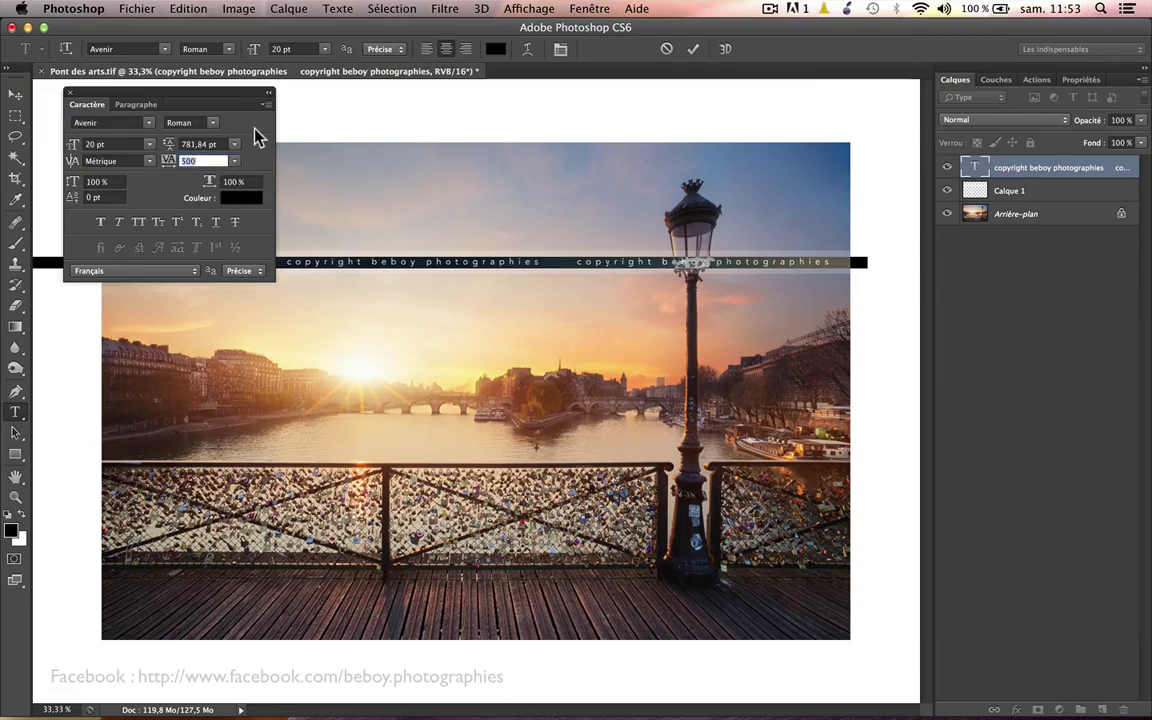
pyautogui.press('Down')
pyautogui.press('Down')
pyautogui.press('Down')
pyautogui.press('Down')
pyautogui.press('Down')
pyautogui.press('Down')
pyautogui.press('Down')
pyautogui.press('Down')
pyautogui.press('Down')
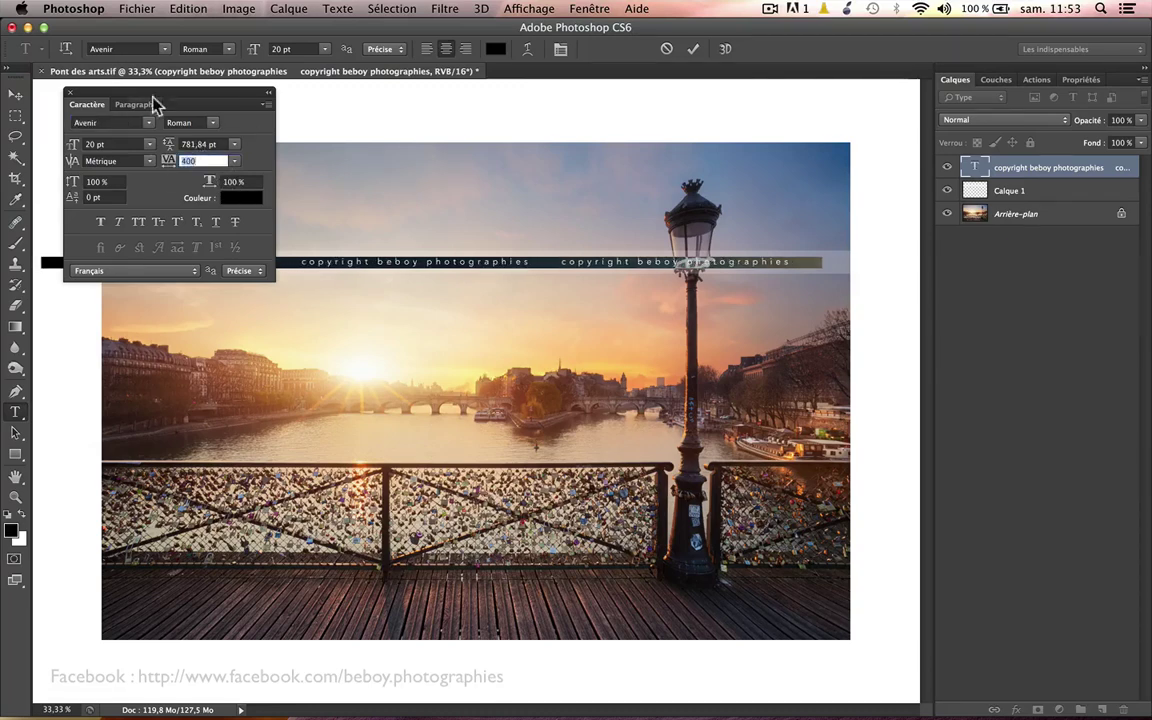
pyautogui.moveTo(126, 100); pyautogui.dragTo(117, 478)
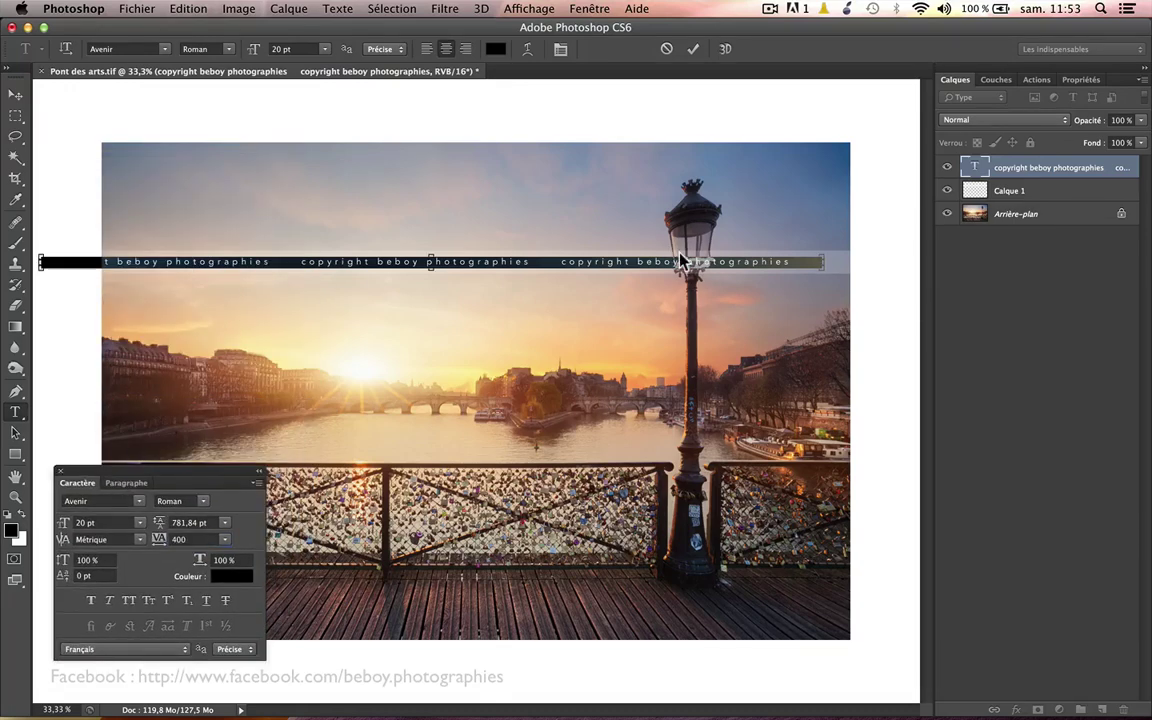
pyautogui.hotkey('ctrl', 'Return')
# Shift the line right and scale it down to about 97% (19.42 pt) to fit the band.
pyautogui.press('v')
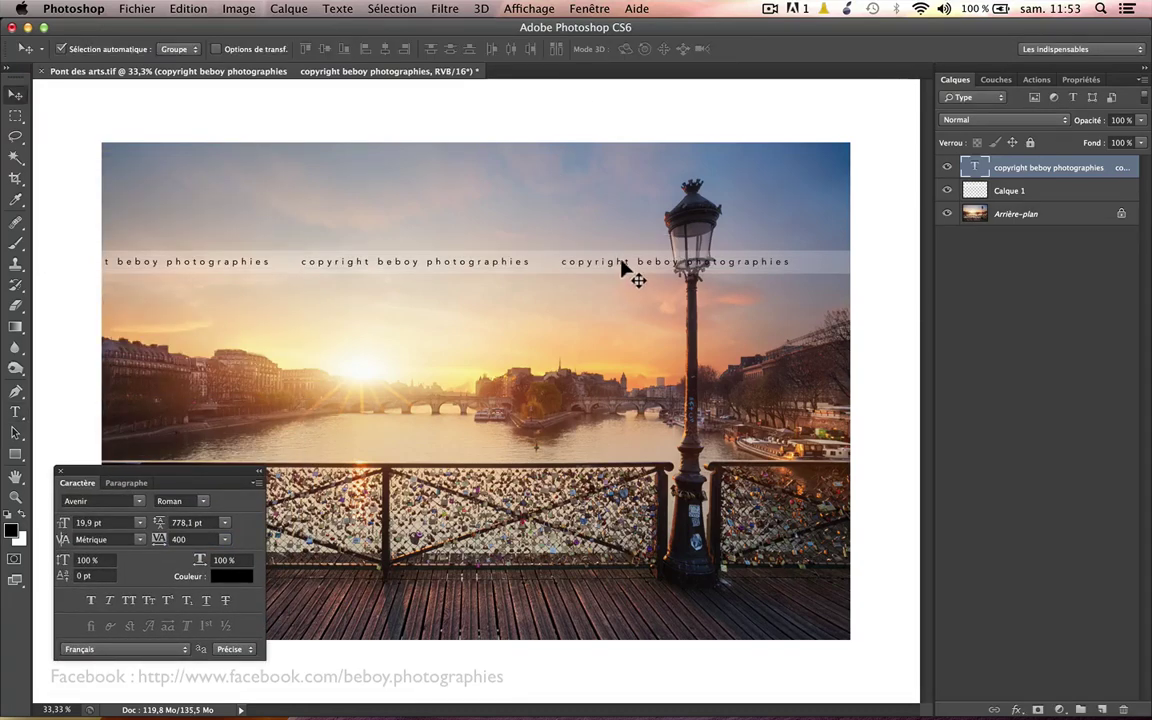
pyautogui.moveTo(618, 260); pyautogui.dragTo(670, 260)
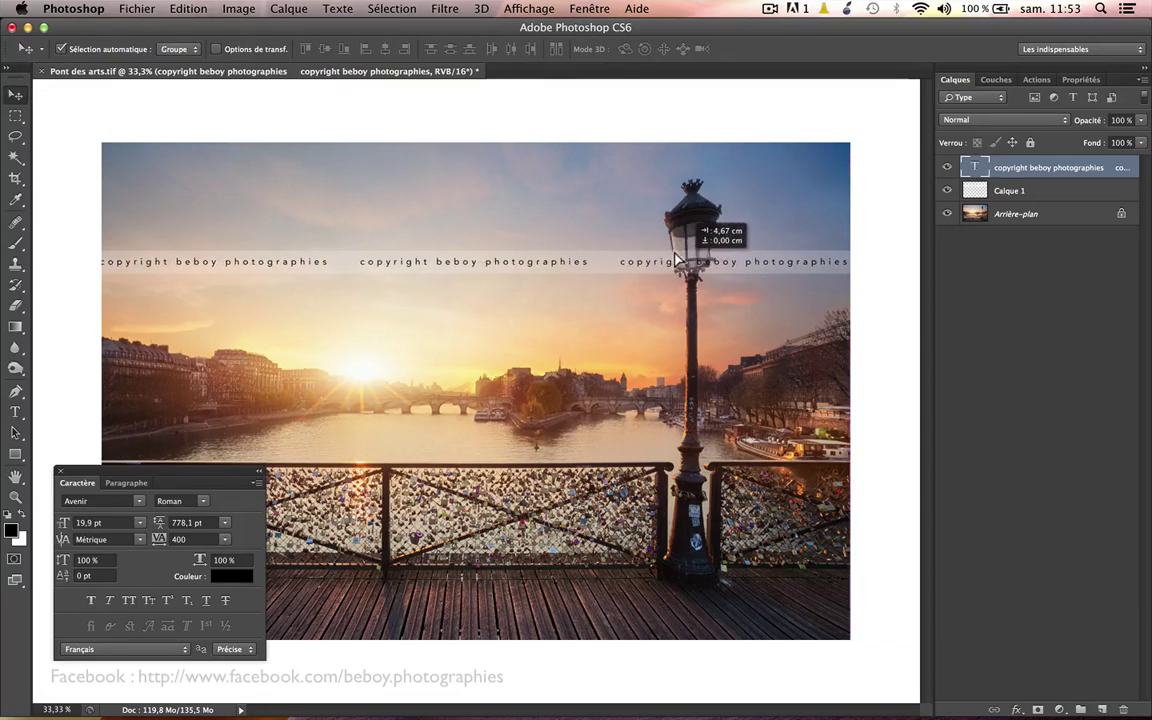
pyautogui.moveTo(670, 260); pyautogui.dragTo(658, 257)
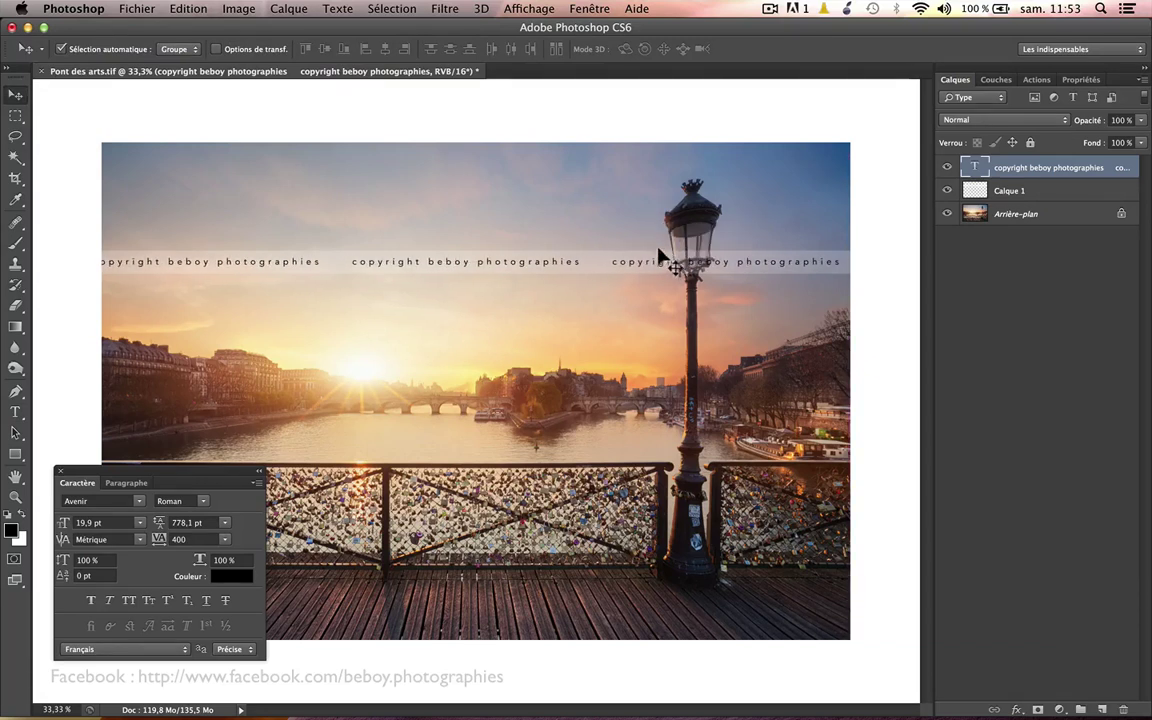
pyautogui.hotkey('ctrl', 't')
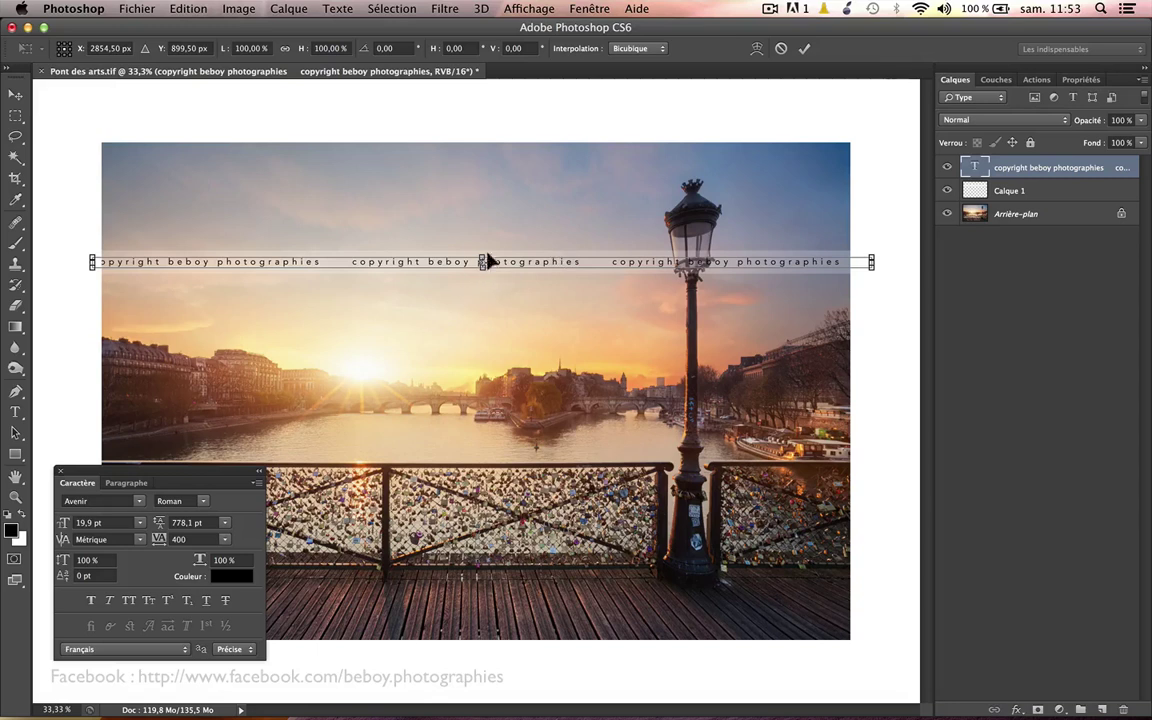
pyautogui.moveTo(92, 262)
pyautogui.mouseDown()
pyautogui.moveTo(108, 266)
pyautogui.moveTo(104, 257)
pyautogui.mouseUp()
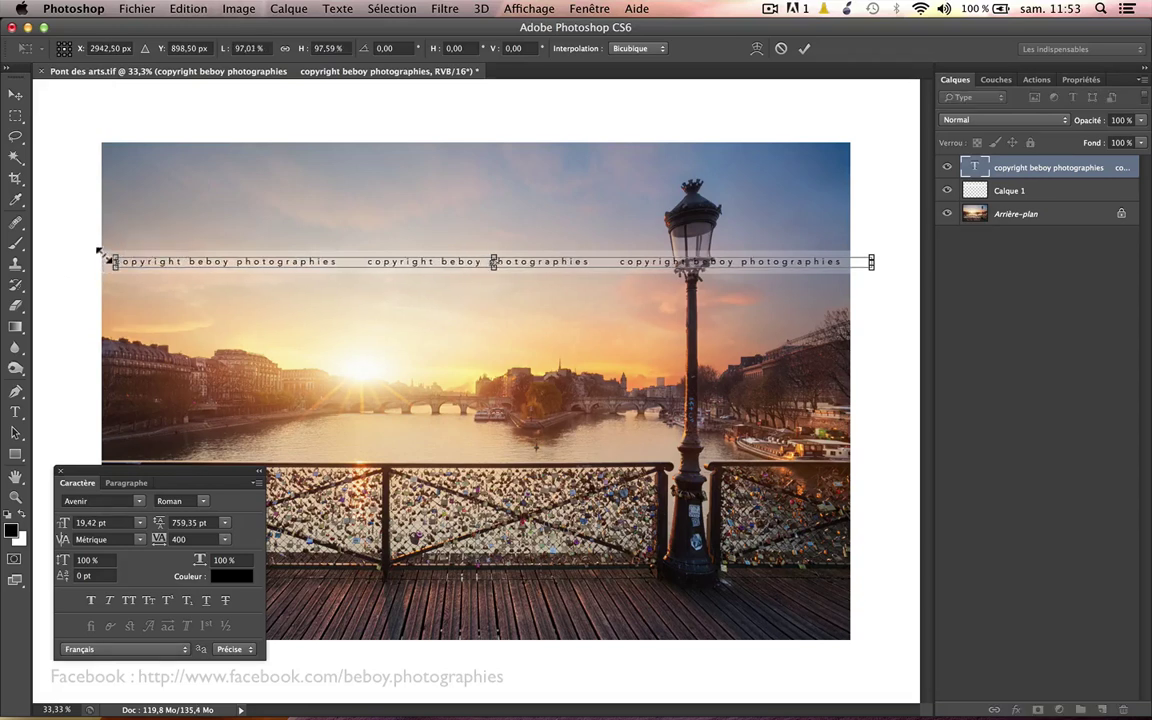
pyautogui.press('Return')
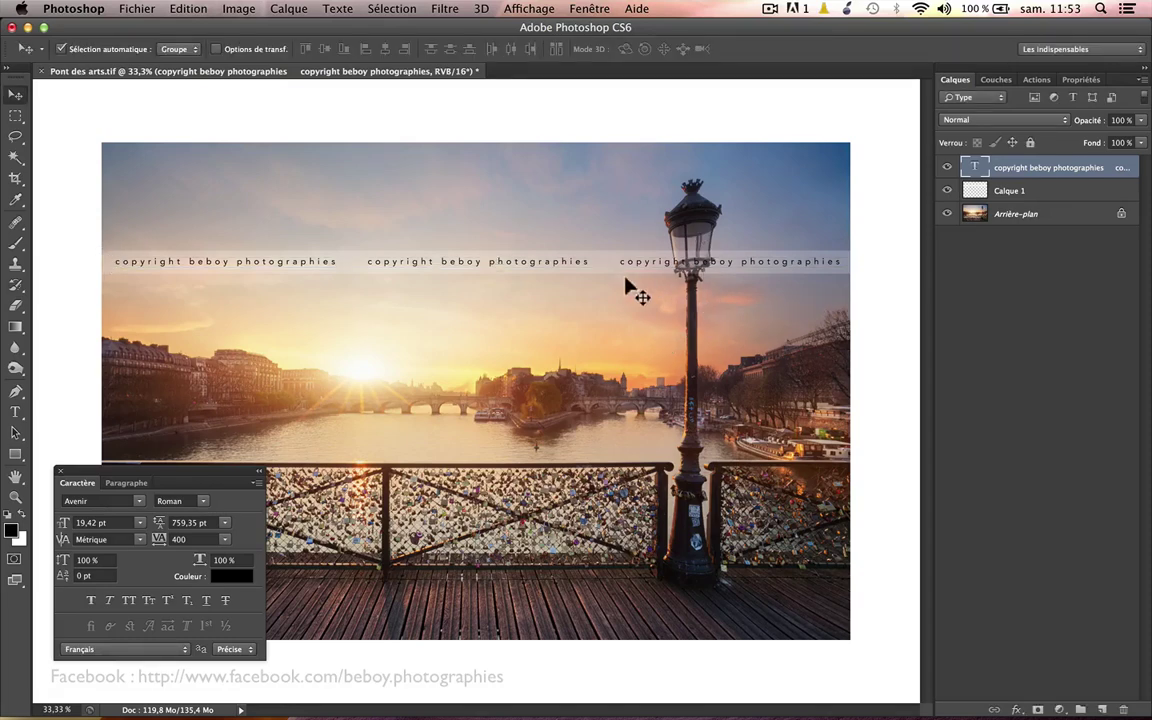
pyautogui.scroll(2, 531, 263)
pyautogui.scroll(2, 560, 268)
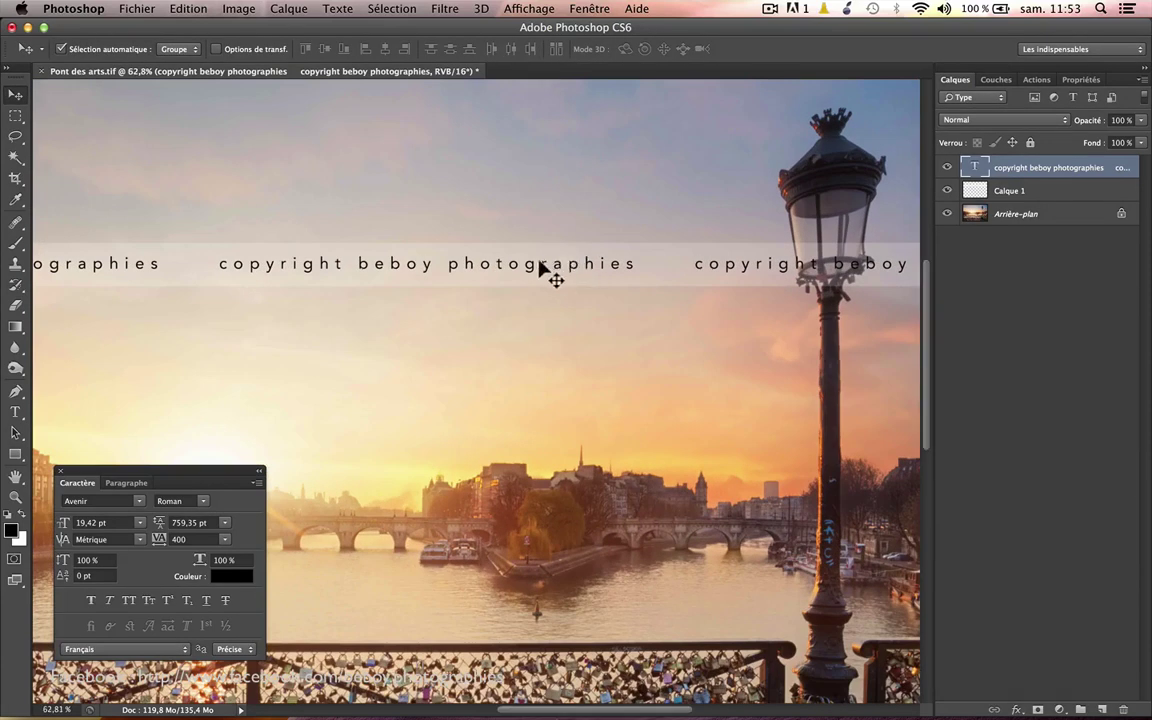
pyautogui.scroll(-2, 612, 267)
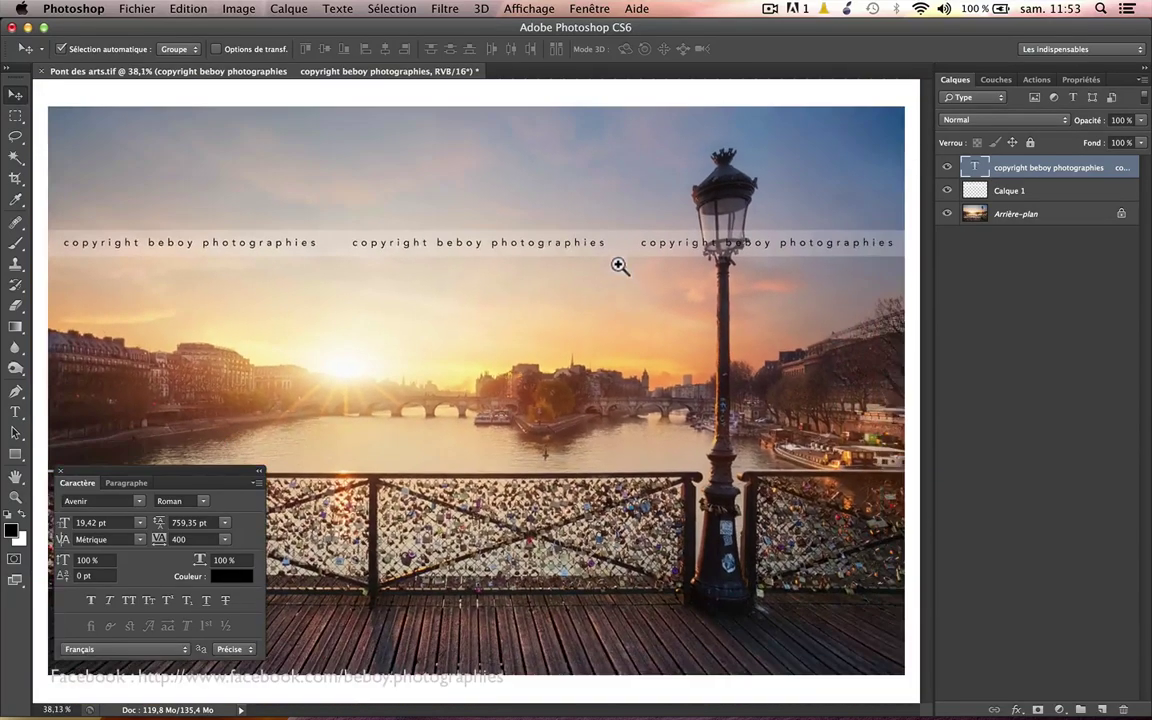
pyautogui.scroll(-1, 597, 262)
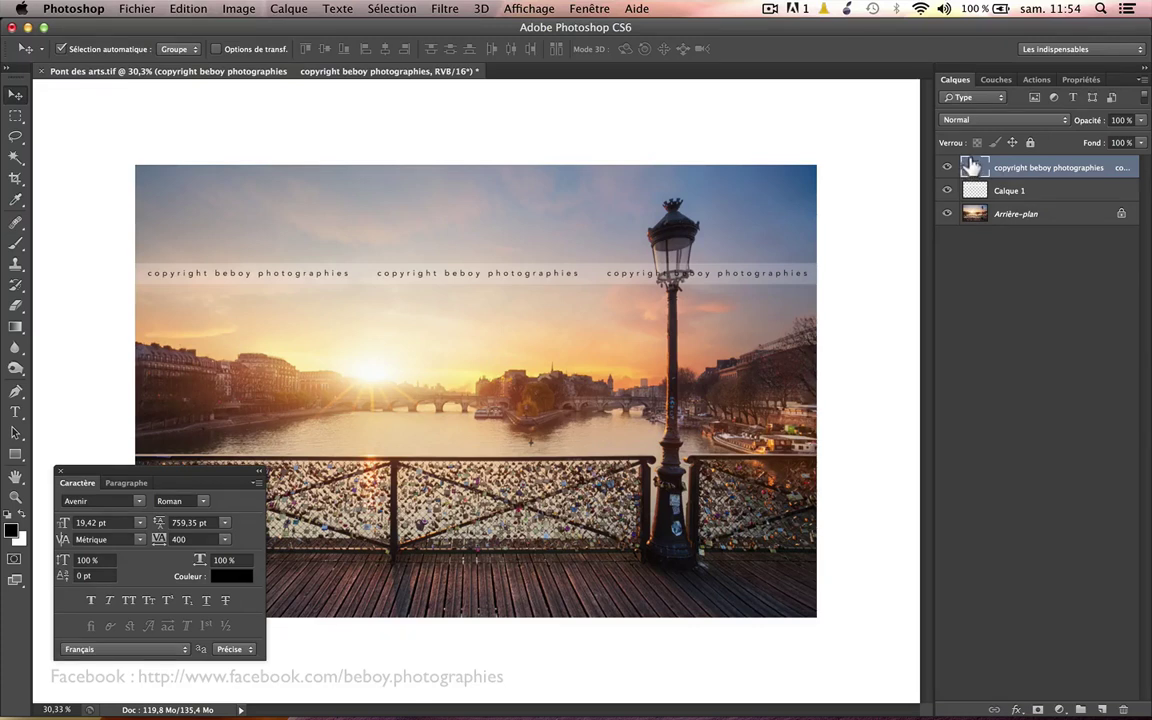
# Change the copyright text colour from black to white (ffffff) and commit.
pyautogui.doubleClick(970, 167)
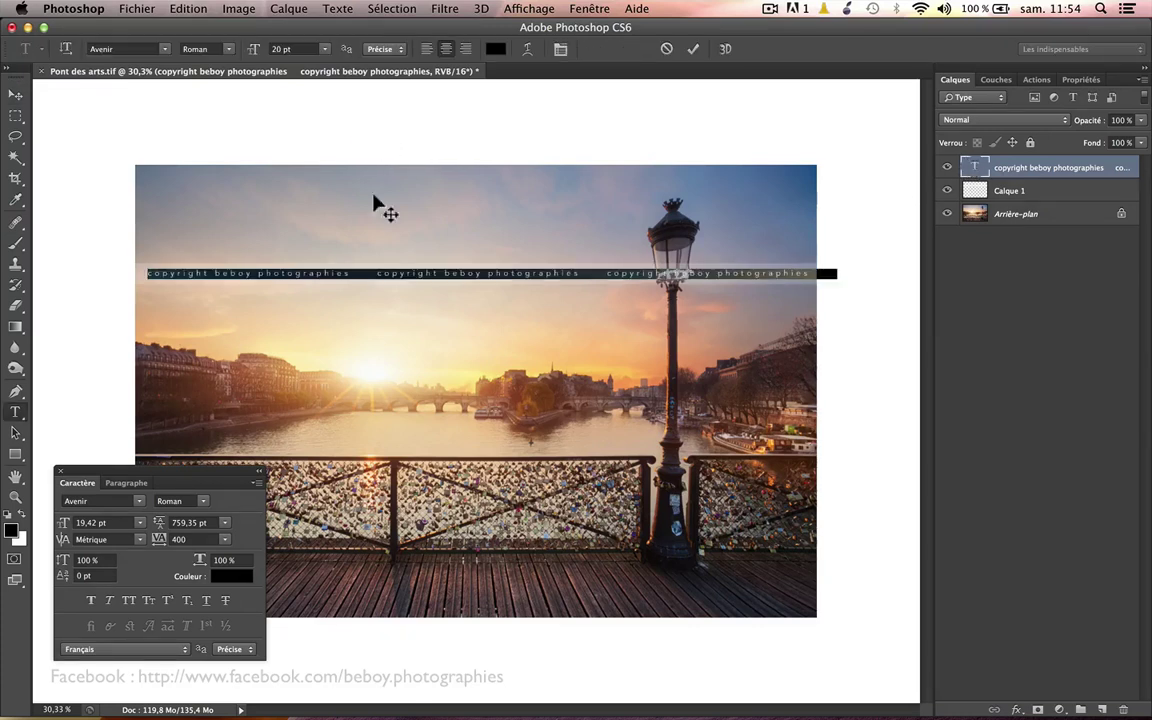
pyautogui.click(495, 48)
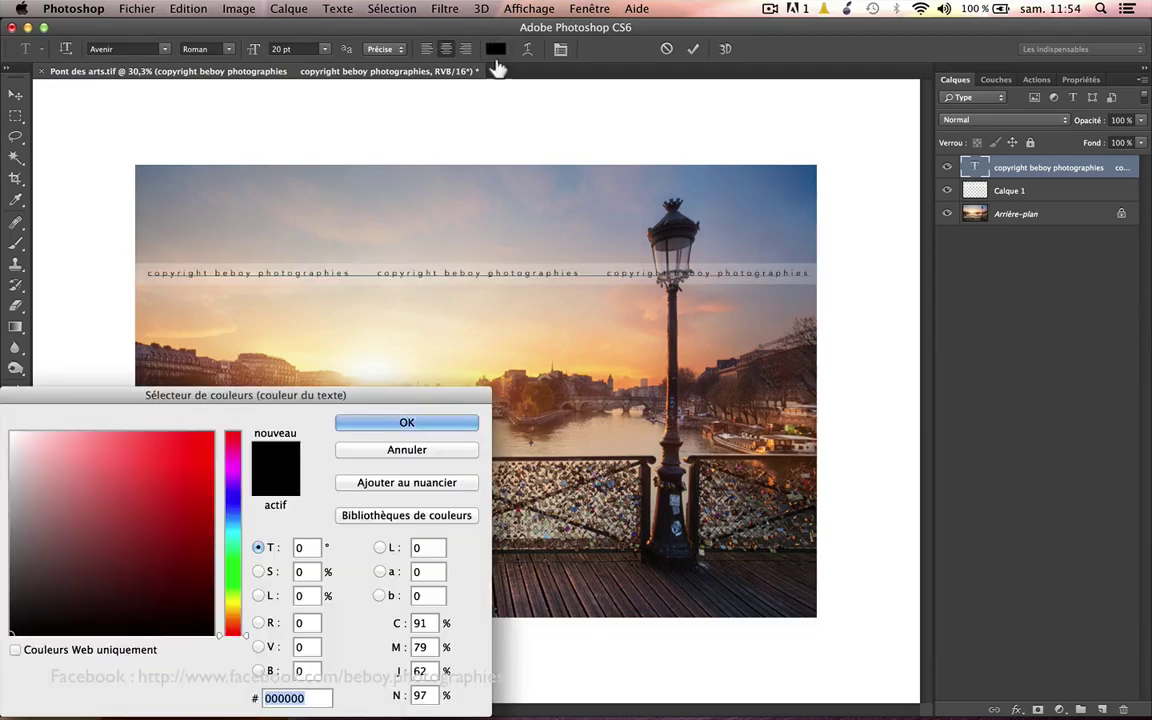
pyautogui.click(53, 445)
pyautogui.moveTo(6, 409); pyautogui.dragTo(8, 410)
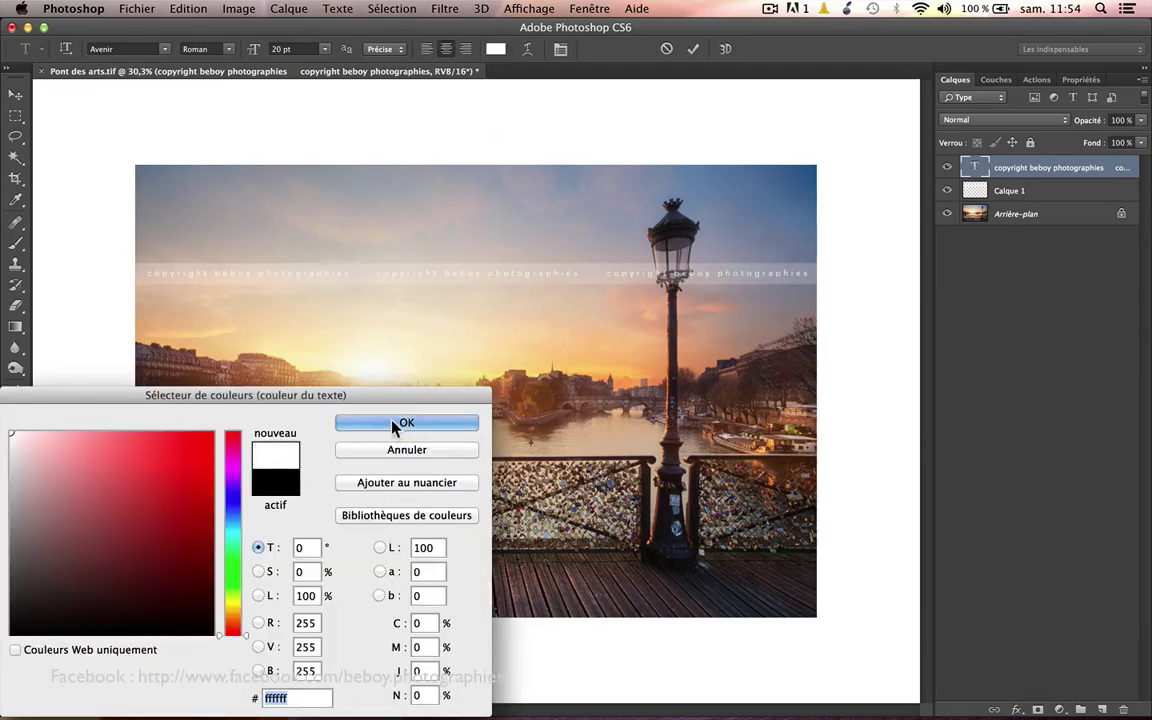
pyautogui.click(405, 424)
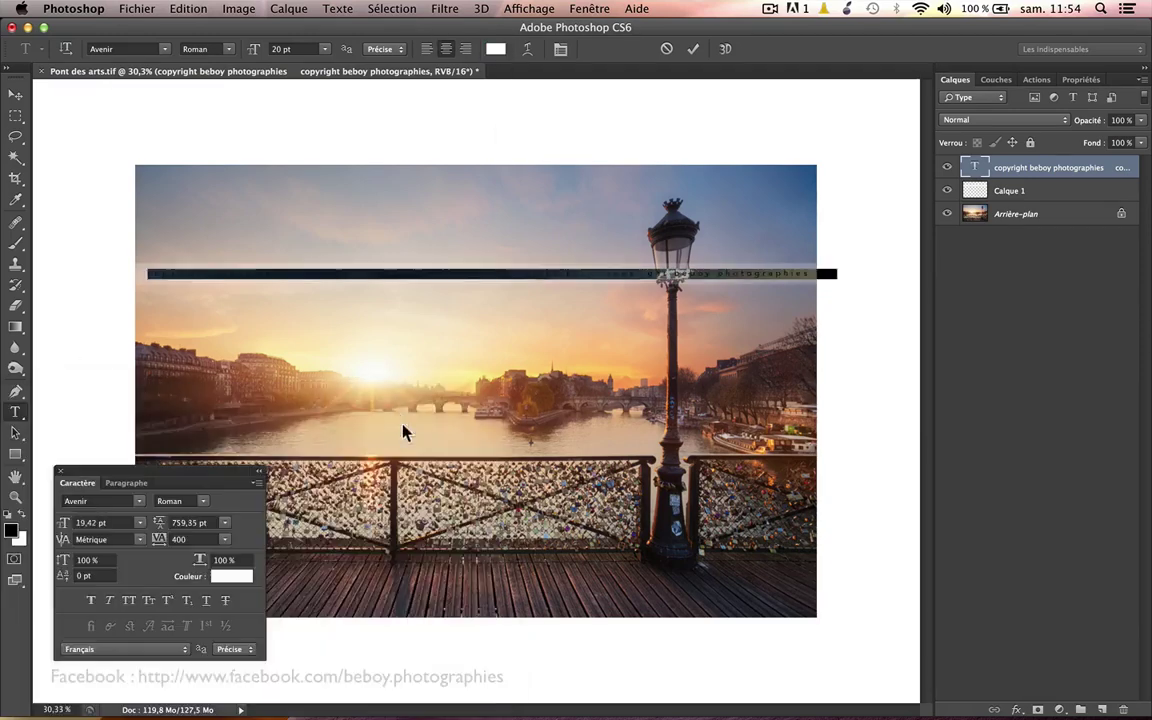
pyautogui.click(786, 272)
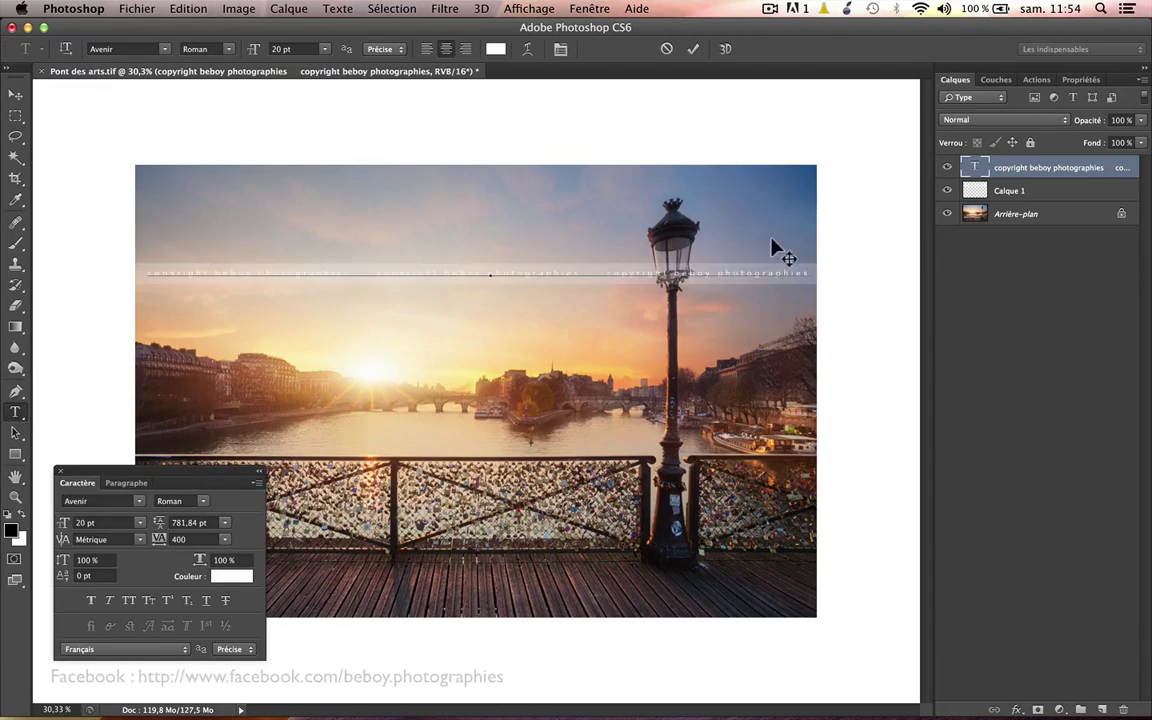
pyautogui.press('super')
pyautogui.press('super+Return')
pyautogui.press('v')
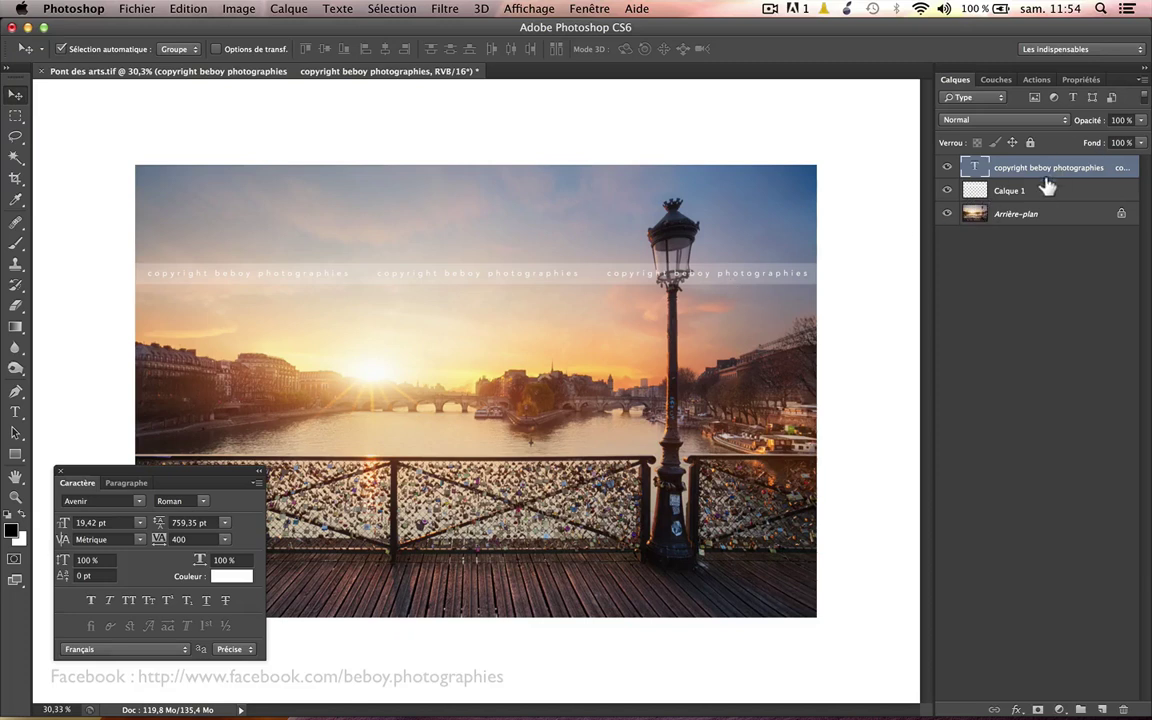
# Lower the white band layer Calque 1 to 11% opacity.
pyautogui.click(1010, 190)
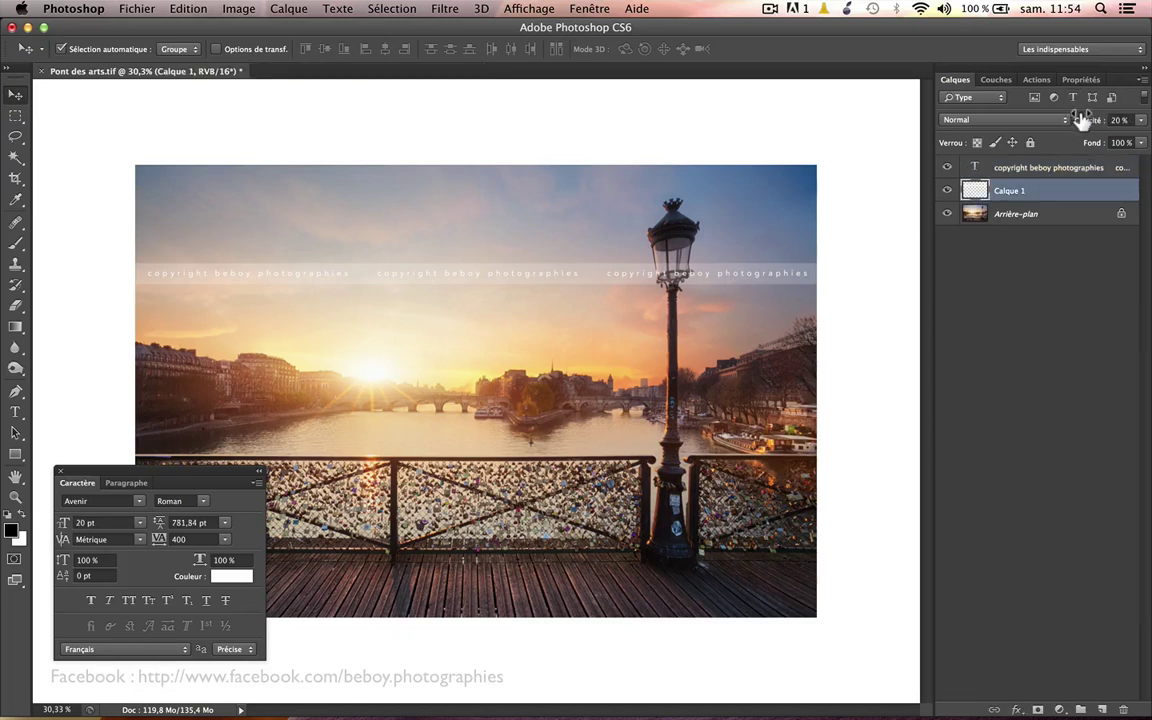
pyautogui.moveTo(1082, 118); pyautogui.dragTo(1073, 121)
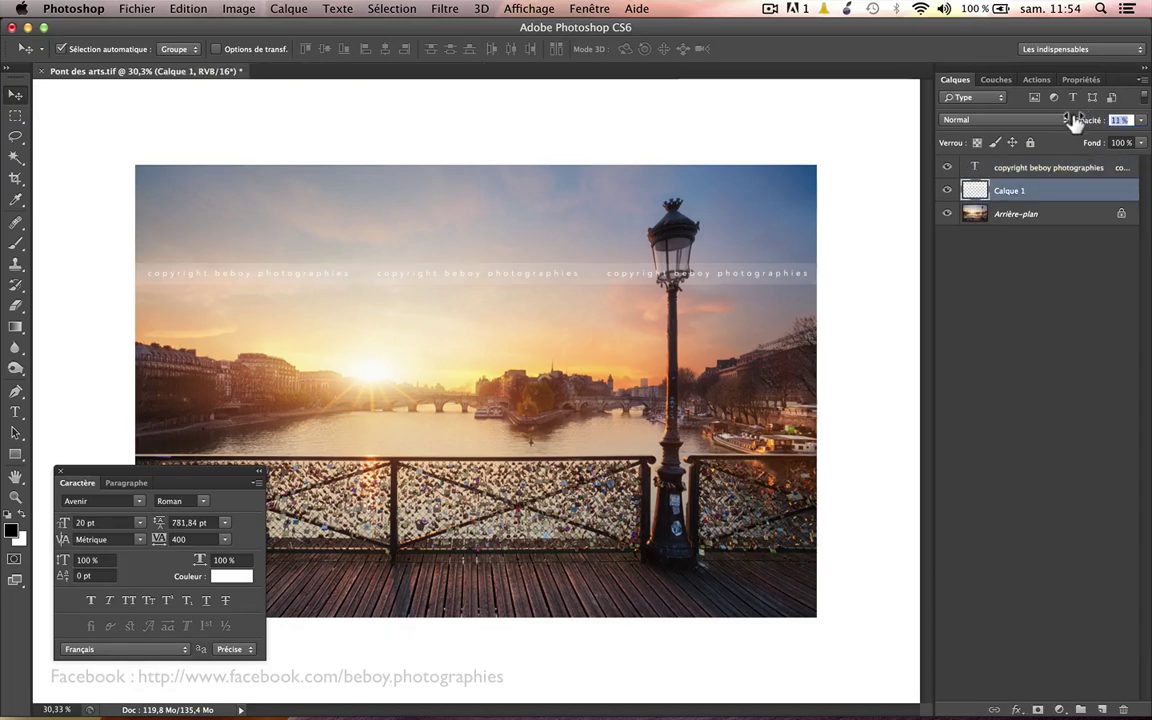
pyautogui.press('Return')
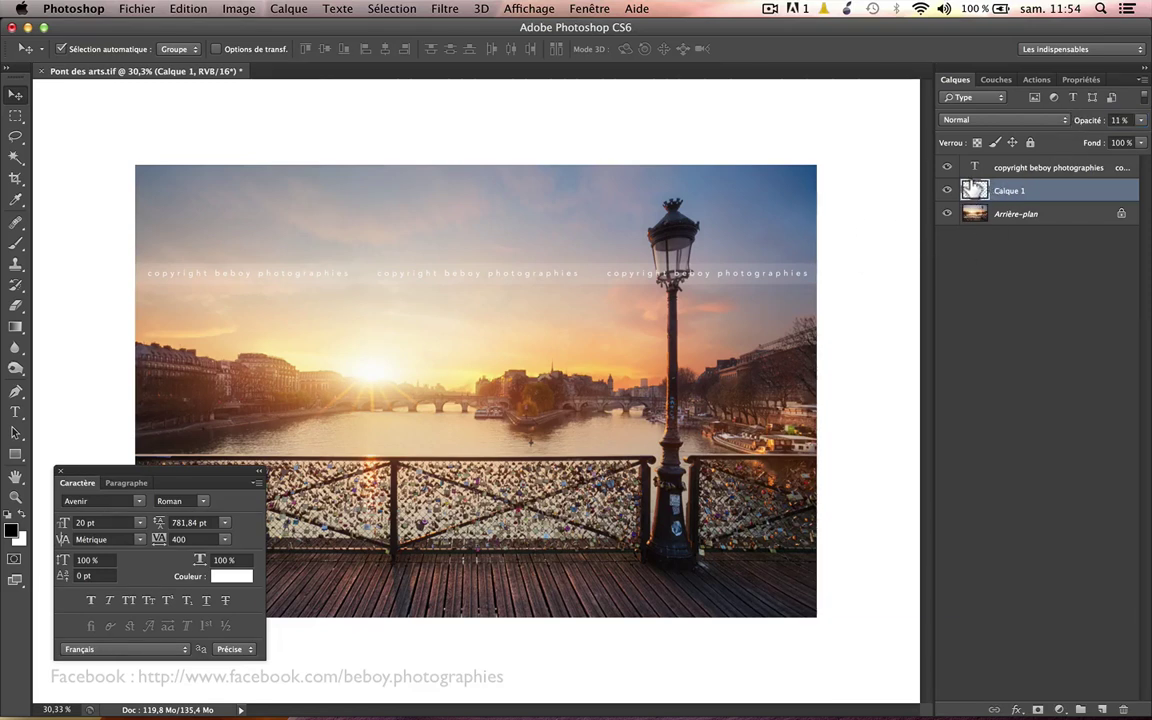
# Scale the copyright text layer up to about 117%, roughly 22.78 pt.
pyautogui.click(1003, 168)
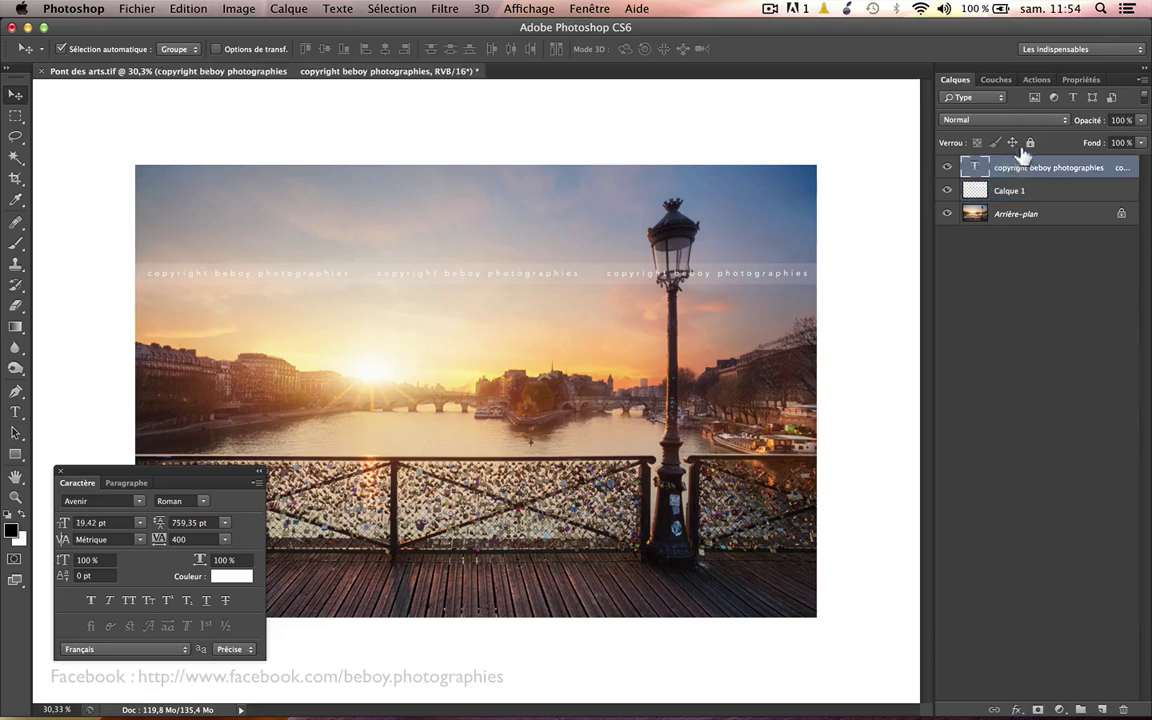
pyautogui.hotkey('ctrl', 't')
pyautogui.moveTo(142, 265); pyautogui.dragTo(10, 170)
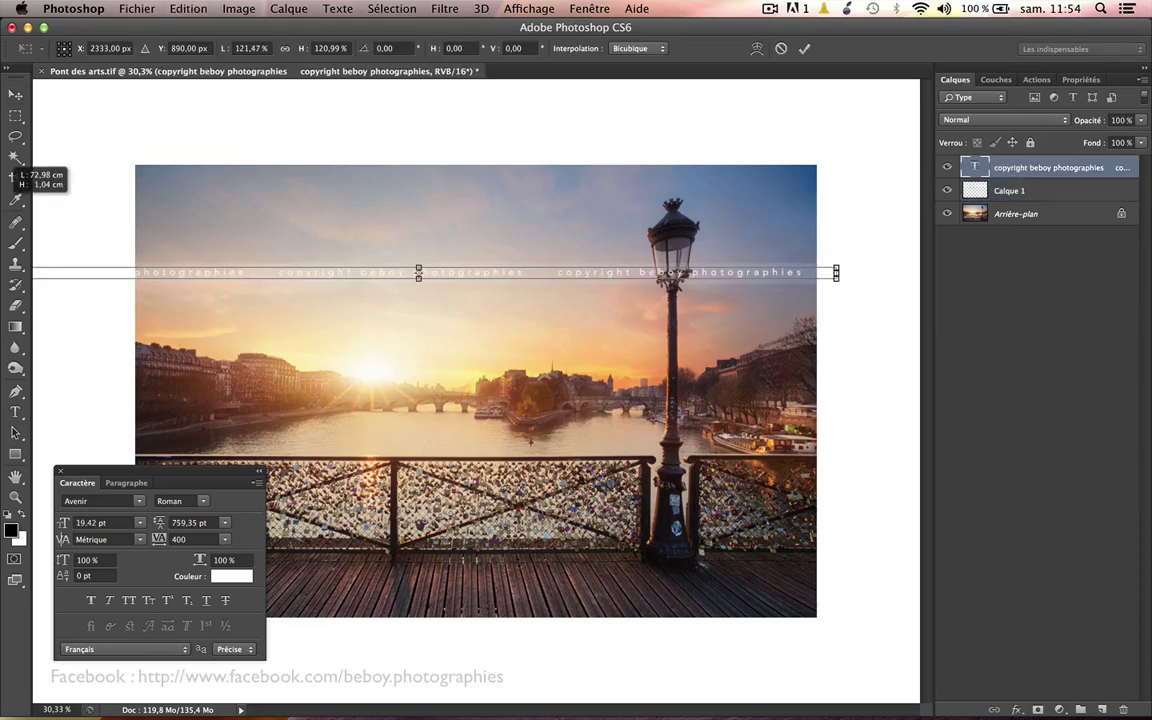
pyautogui.moveTo(10, 176); pyautogui.dragTo(25, 206)
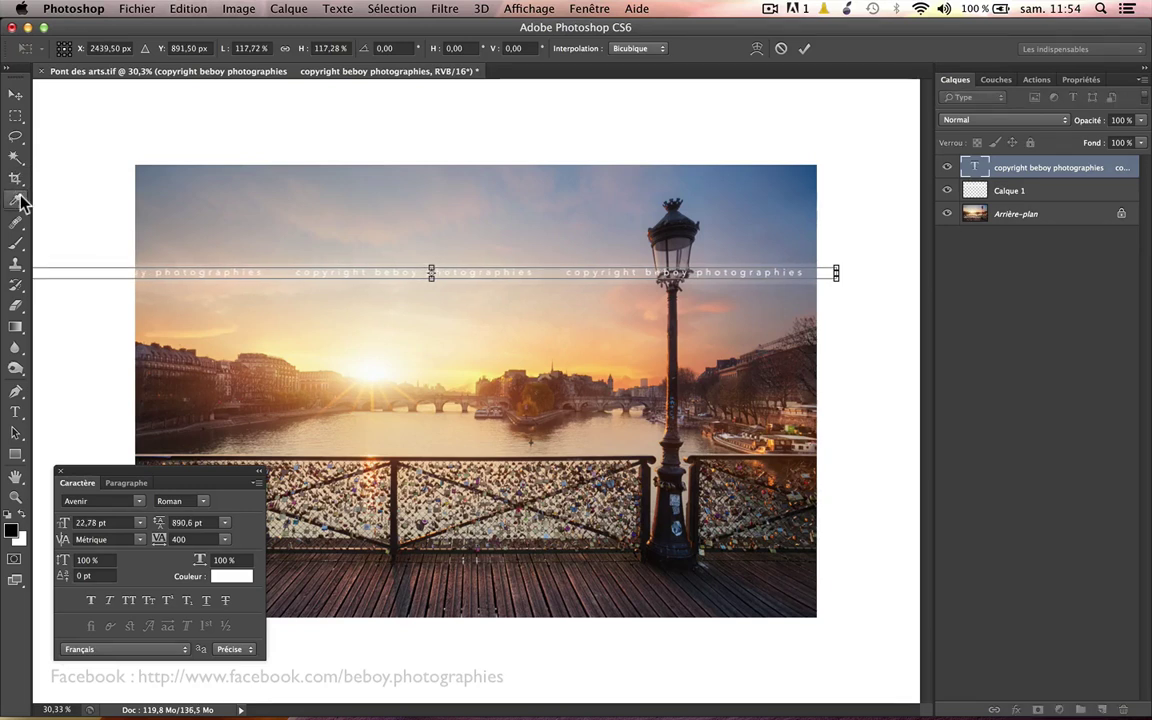
pyautogui.press('Return')
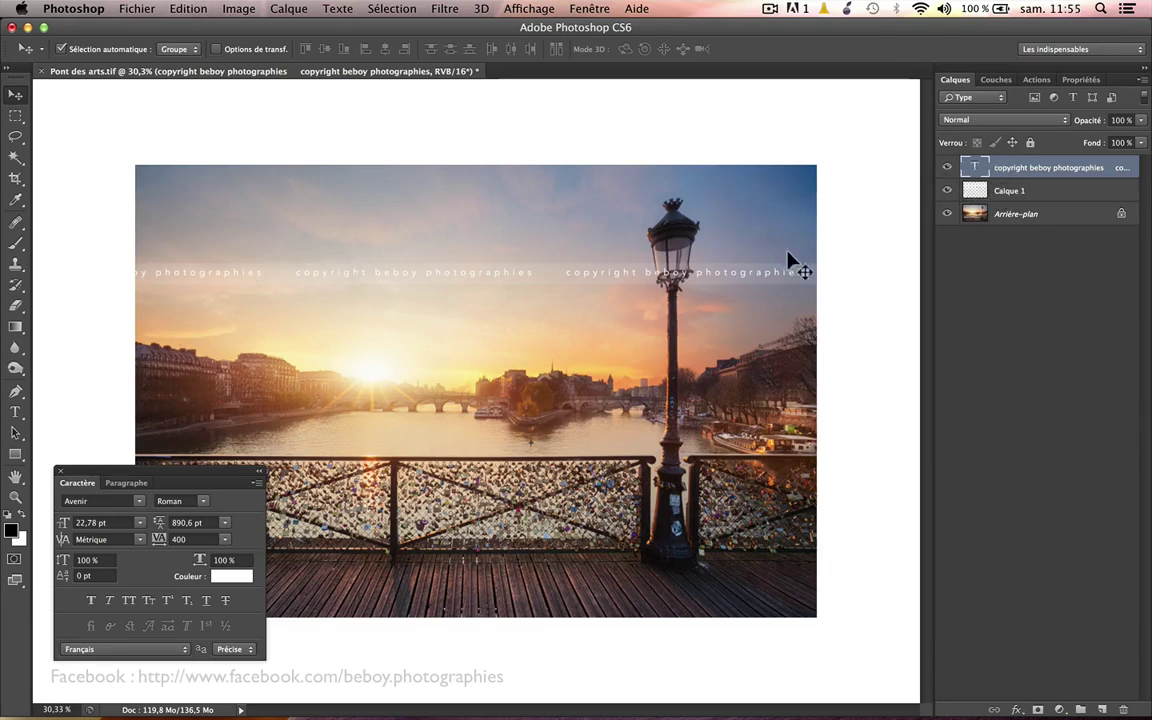
# Rename layer Calque 1 to 'bande blanche'.
pyautogui.doubleClick(1006, 190)
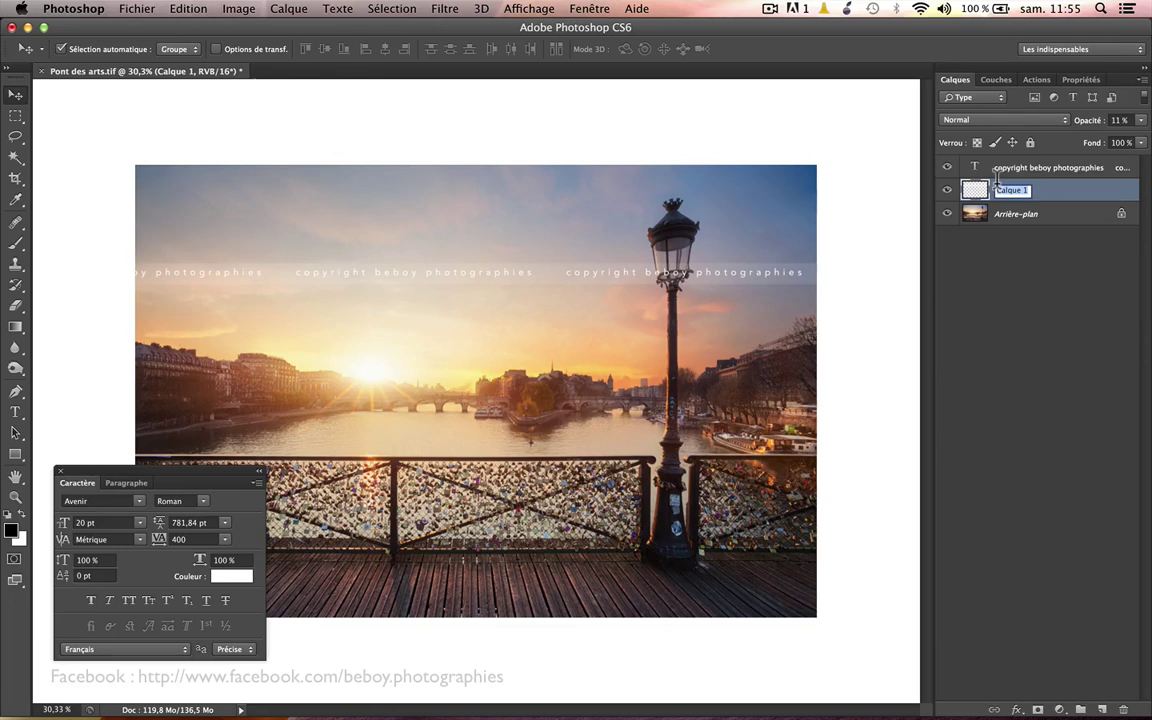
pyautogui.write('bande blanche')
pyautogui.press('Return')
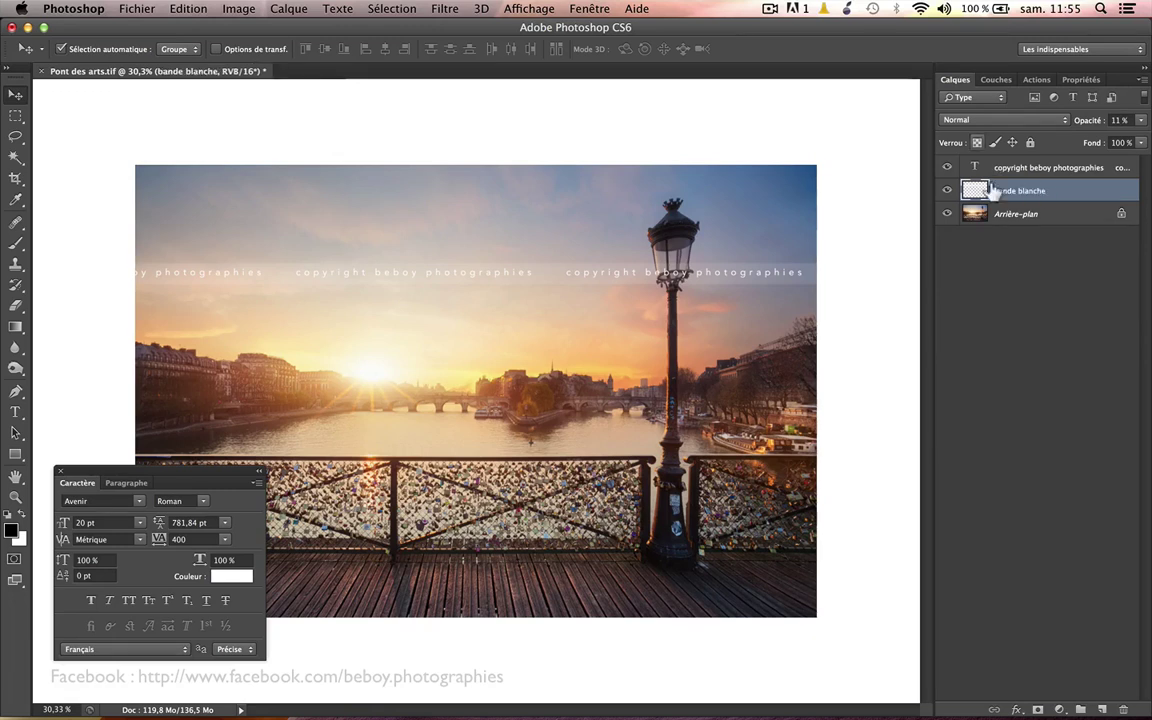
pyautogui.doubleClick(1022, 190)
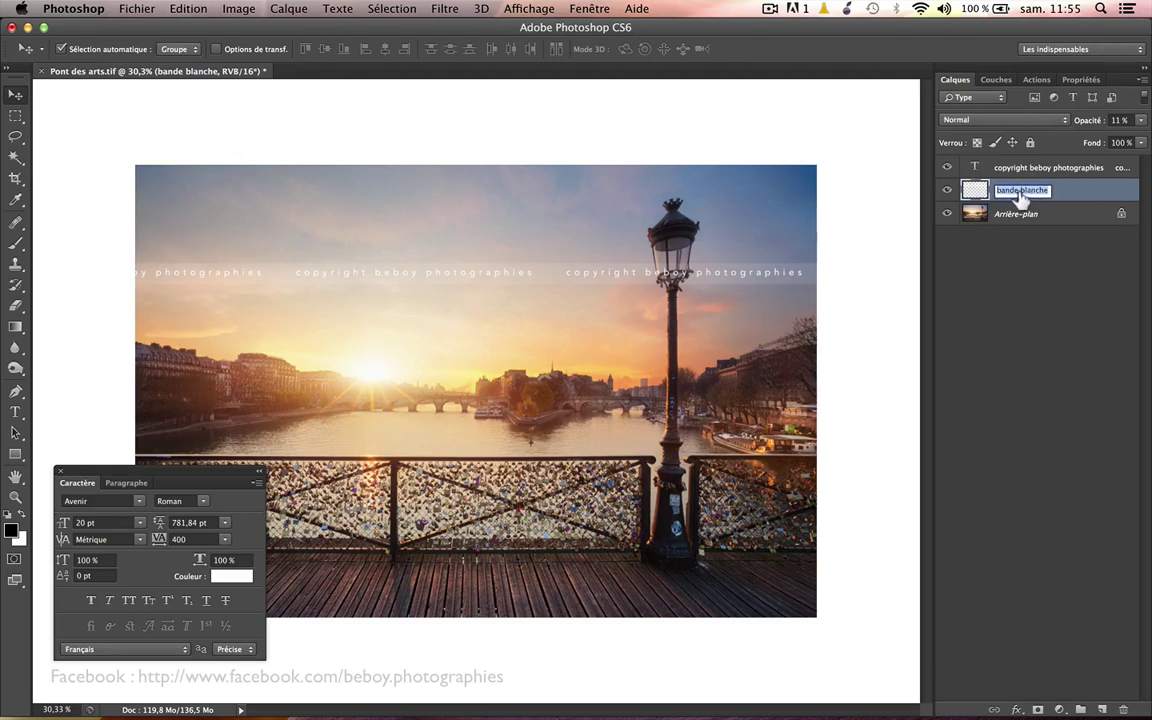
pyautogui.press('Return')
# Group 'bande blanche' with the copyright text layer into Groupe 1 and check its contents.
pyautogui.keyDown('shift'); pyautogui.click(1060, 168); pyautogui.keyUp('shift')
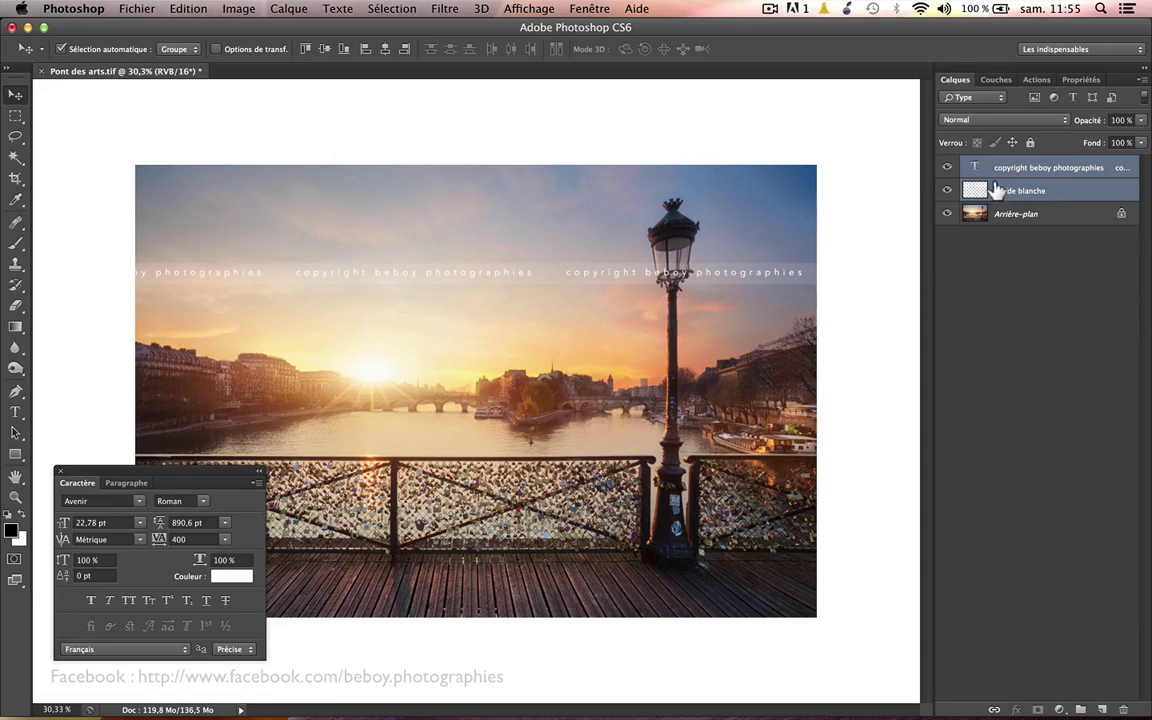
pyautogui.hotkey('ctrl', 'g')
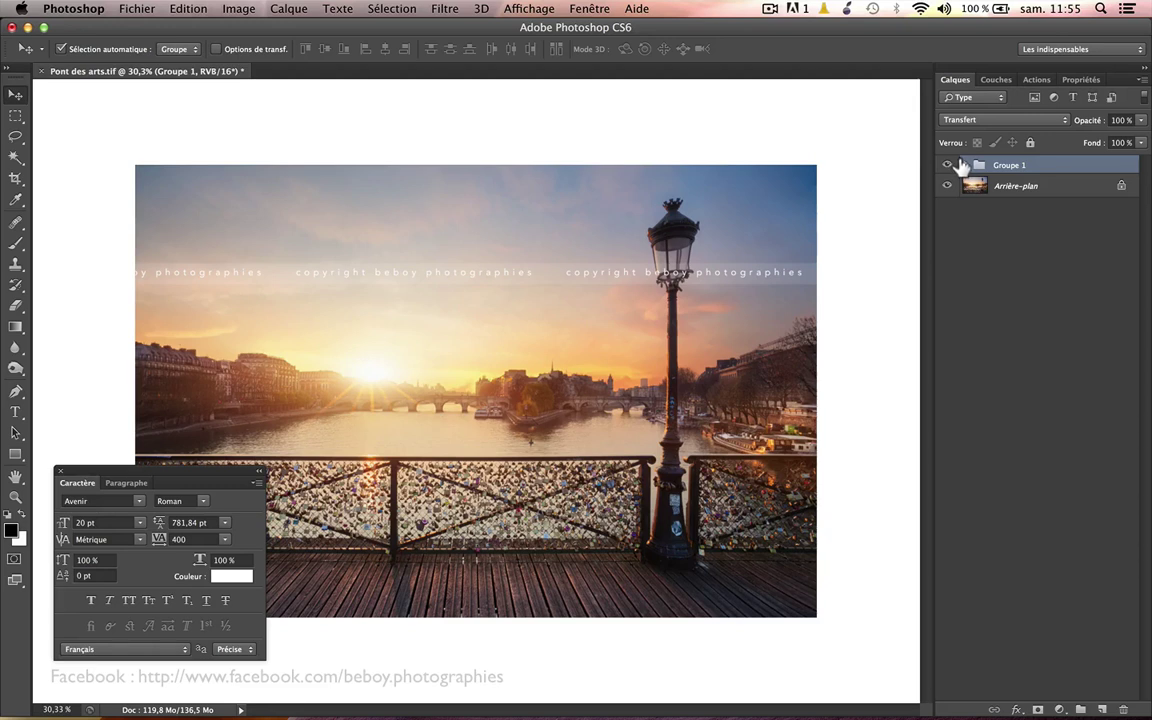
pyautogui.click(964, 165)
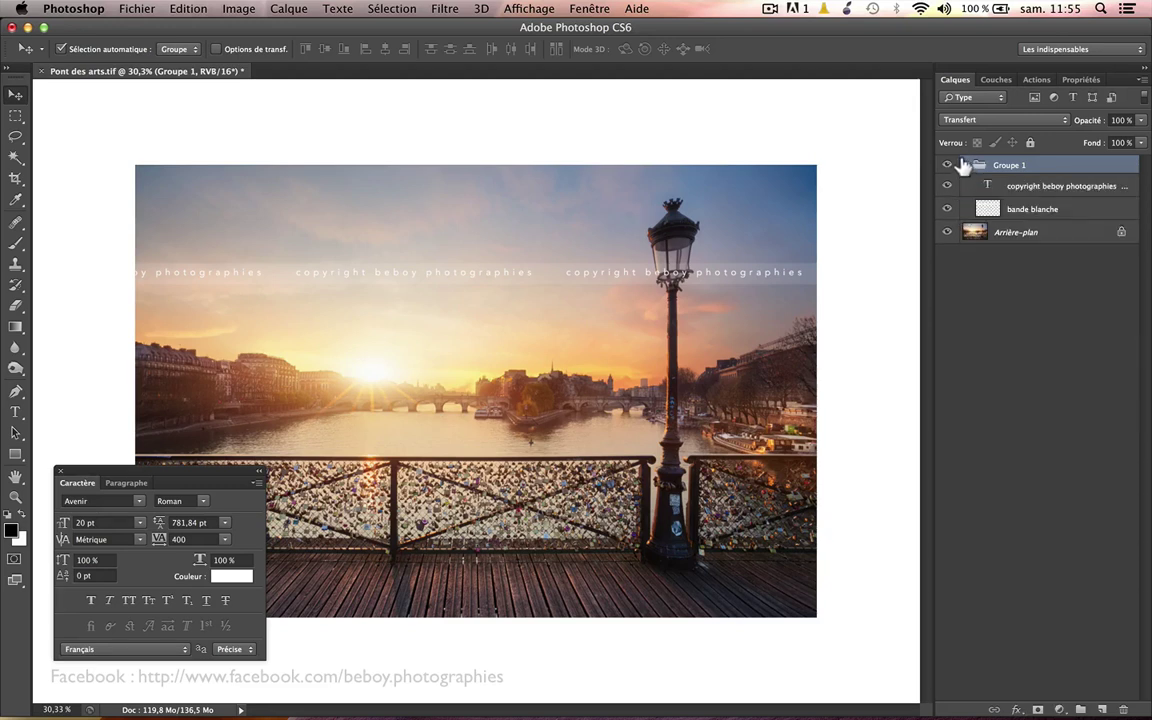
pyautogui.click(964, 165)
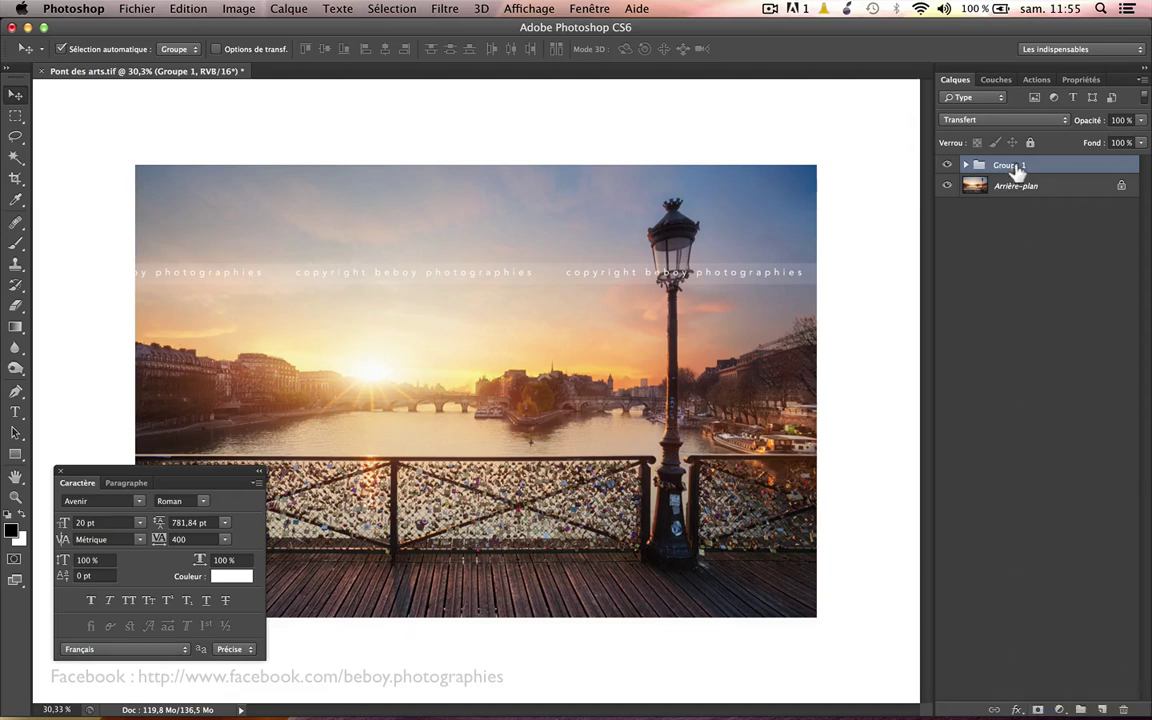
# Give Groupe 1 a right-to-left gradient layer mask, then close the Character panel.
pyautogui.click(1038, 709)
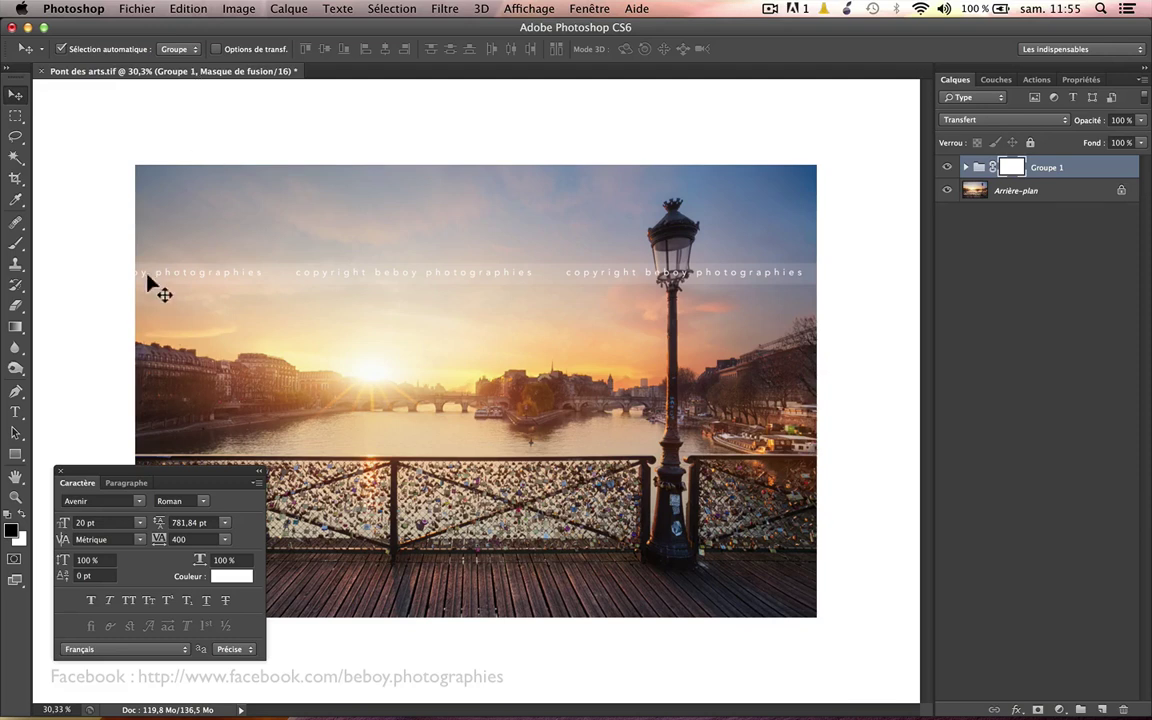
pyautogui.click(16, 327)
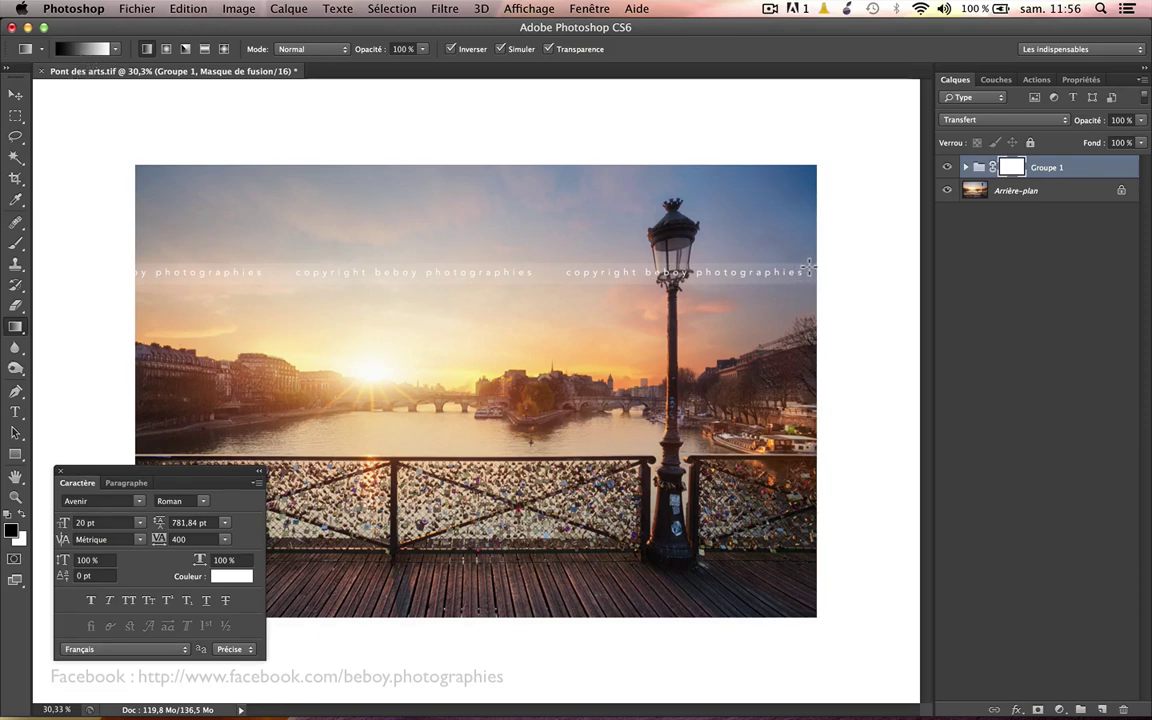
pyautogui.moveTo(818, 271); pyautogui.dragTo(225, 266)
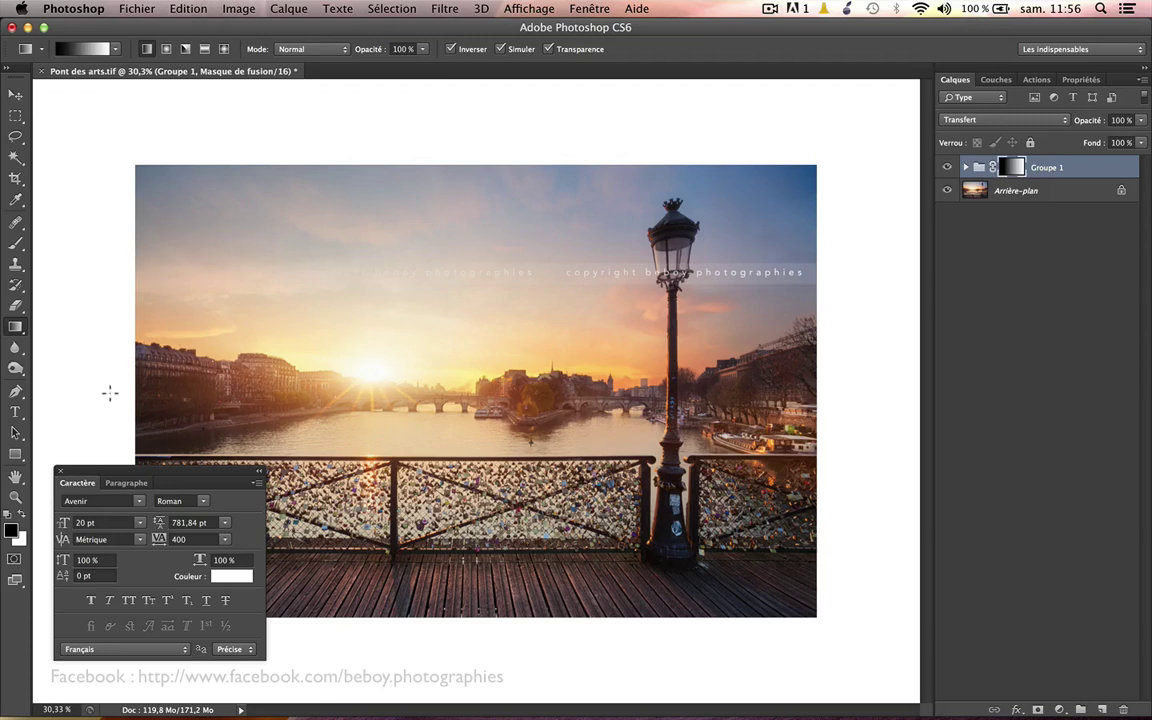
pyautogui.click(59, 471)
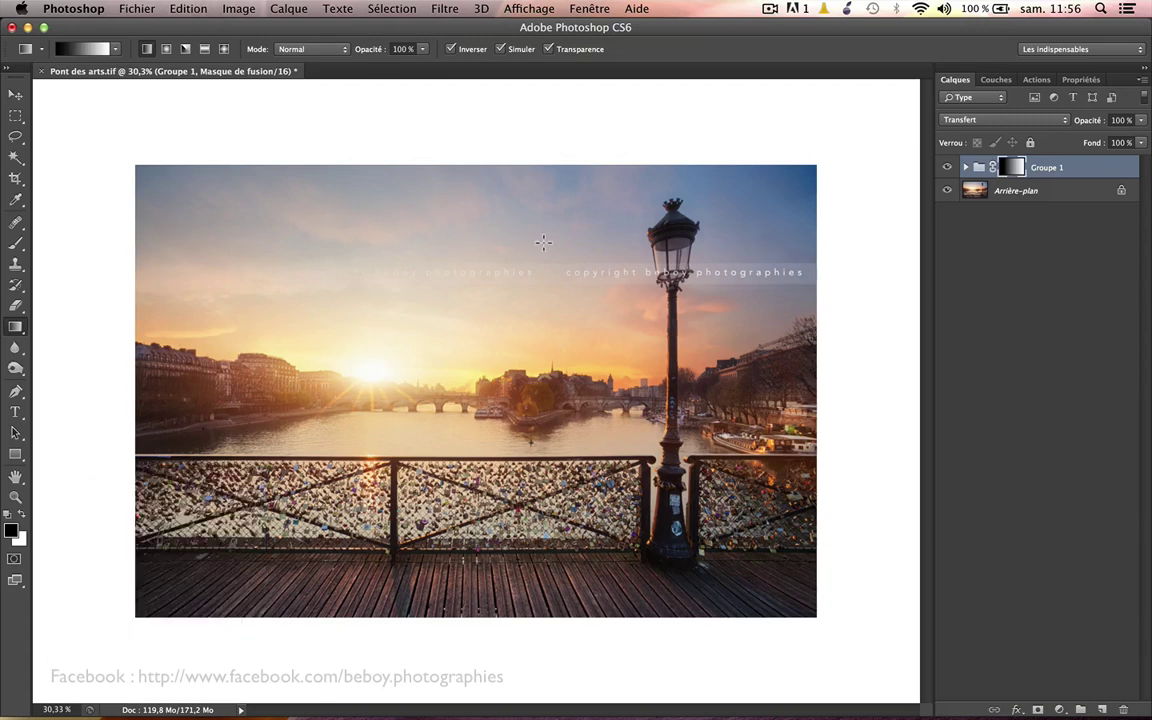